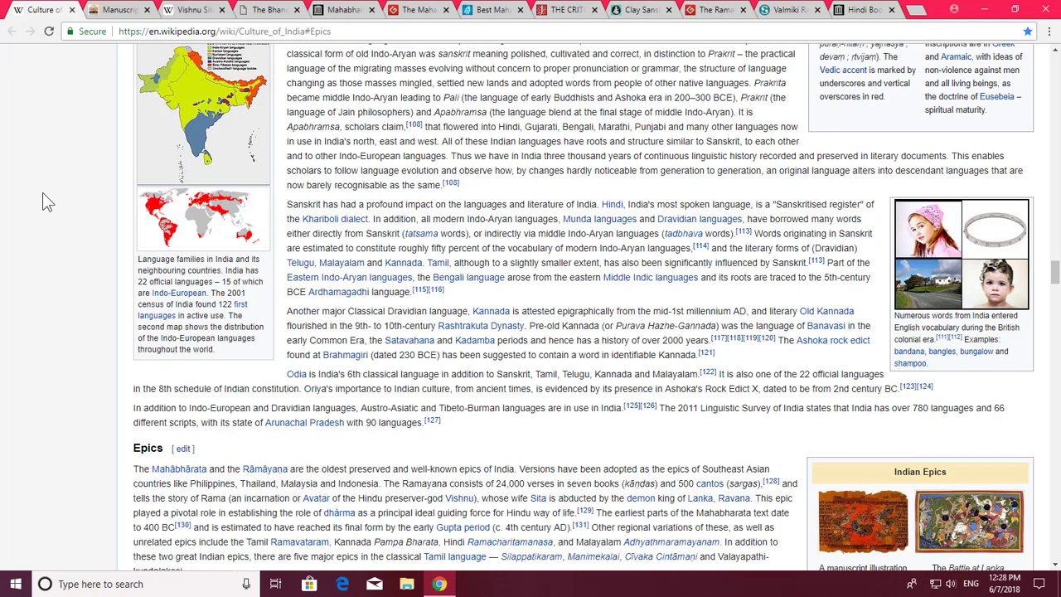
# Step: Cycle through the open research tabs, past the JSTOR critical edition, to the Scribd Valmiki Ramayan page
pyautogui.hotkey('ctrl', 'Tab')
pyautogui.hotkey('ctrl', 'Tab')
pyautogui.hotkey('ctrl', 'Tab')
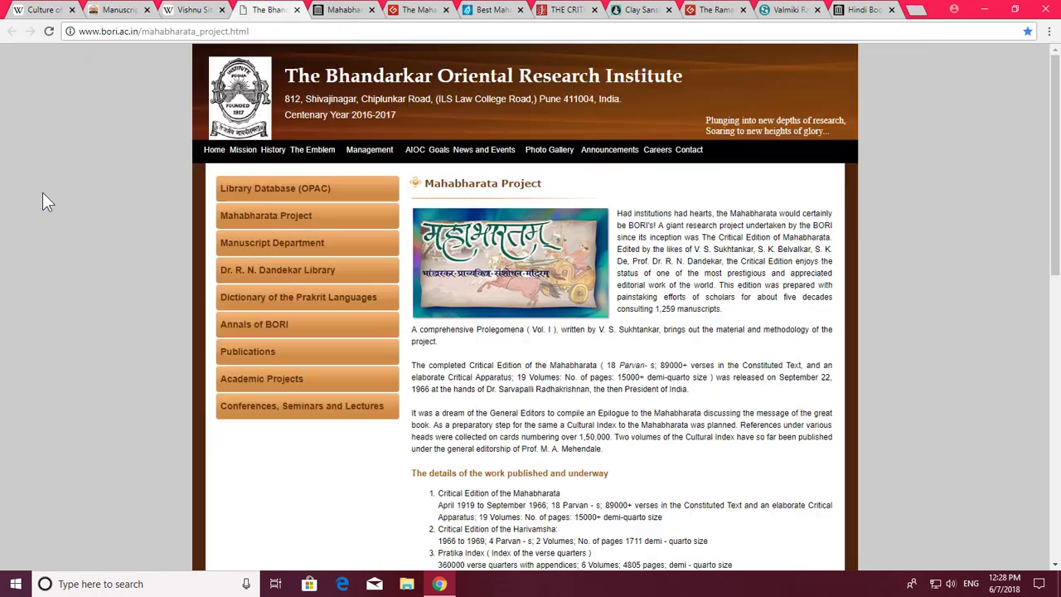
pyautogui.hotkey('ctrl', 'Tab')
pyautogui.hotkey('ctrl', 'Tab')
pyautogui.hotkey('ctrl', 'Tab')
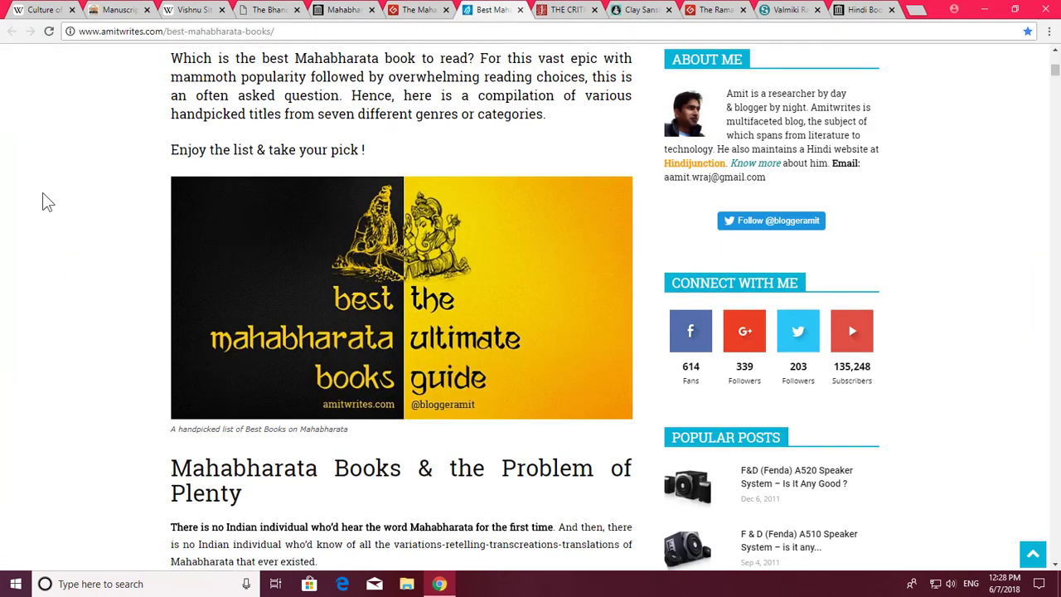
pyautogui.hotkey('ctrl', 'Tab')
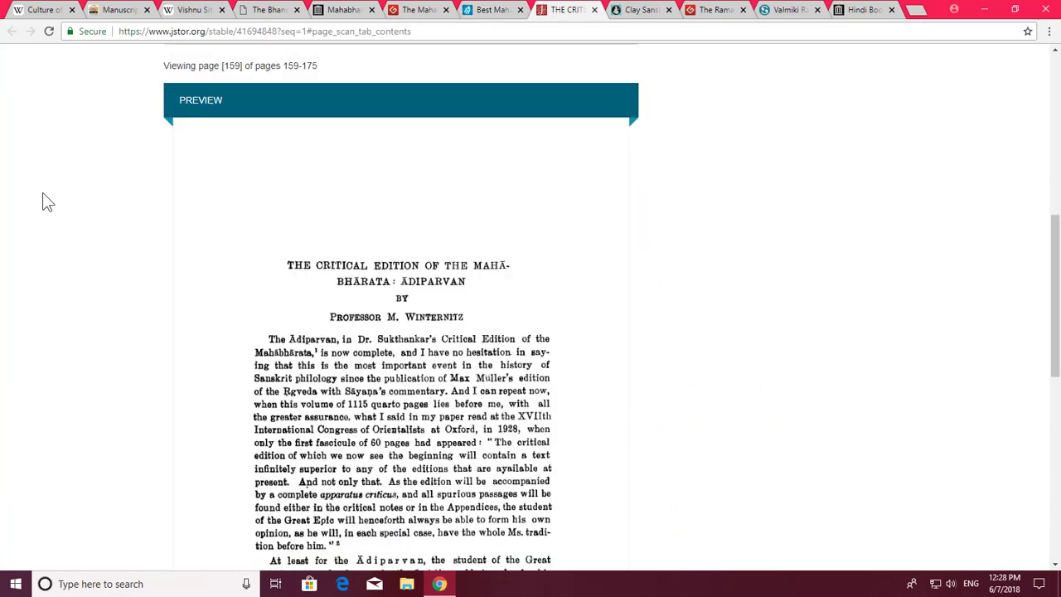
pyautogui.hotkey('ctrl', 'Tab')
pyautogui.hotkey('ctrl', 'Tab')
pyautogui.hotkey('ctrl', 'Tab')
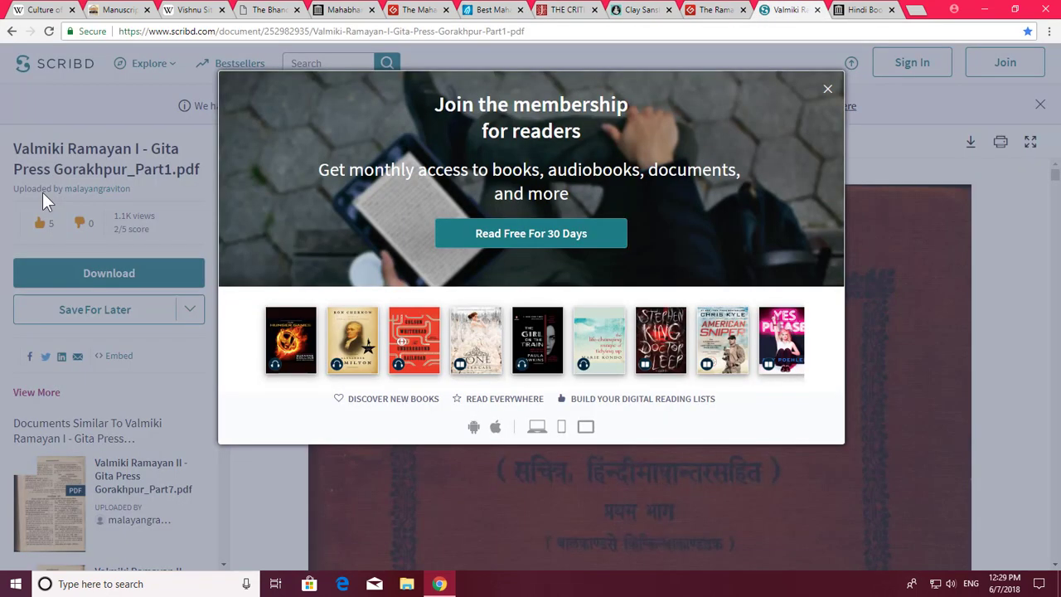
pyautogui.hotkey('ctrl', 'Tab')
pyautogui.hotkey('ctrl', 'Tab')
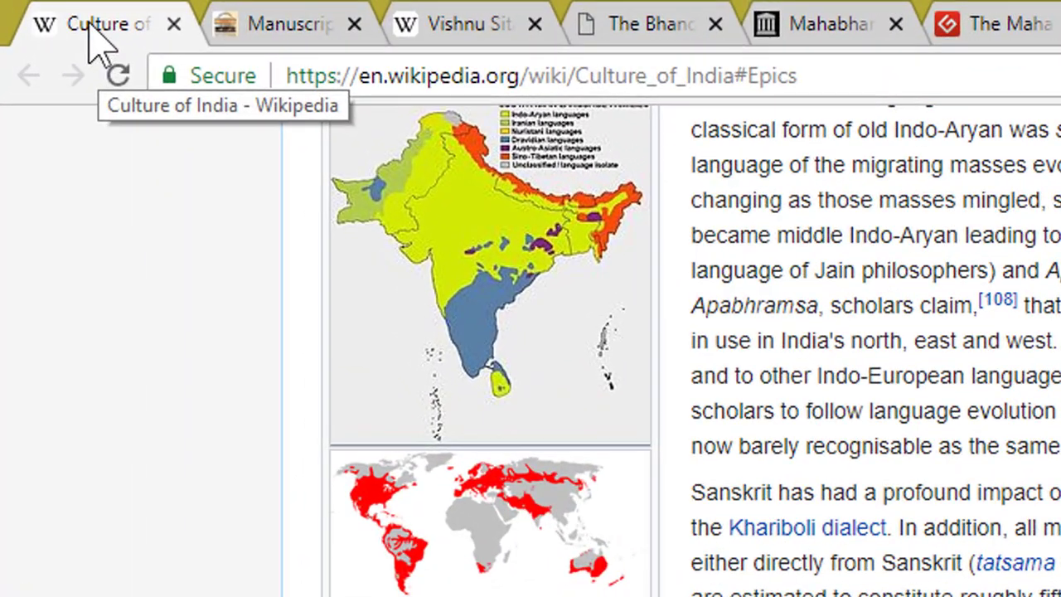
# Step: Save all open tabs as bookmarks in a new bookmarks-bar folder called 'Mahabharat'
pyautogui.rightClick(90, 33)
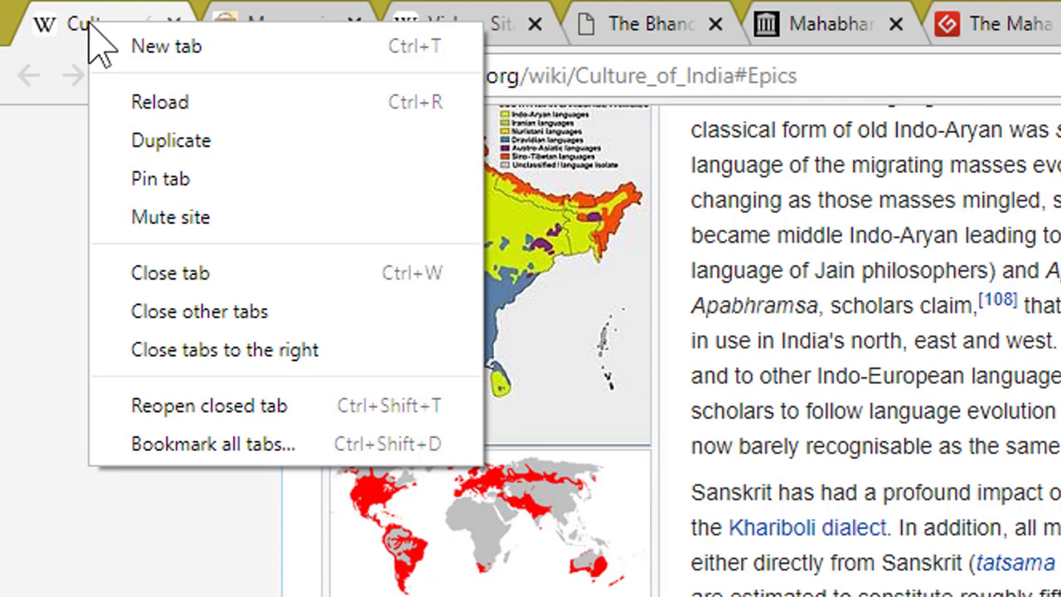
pyautogui.click(218, 445)
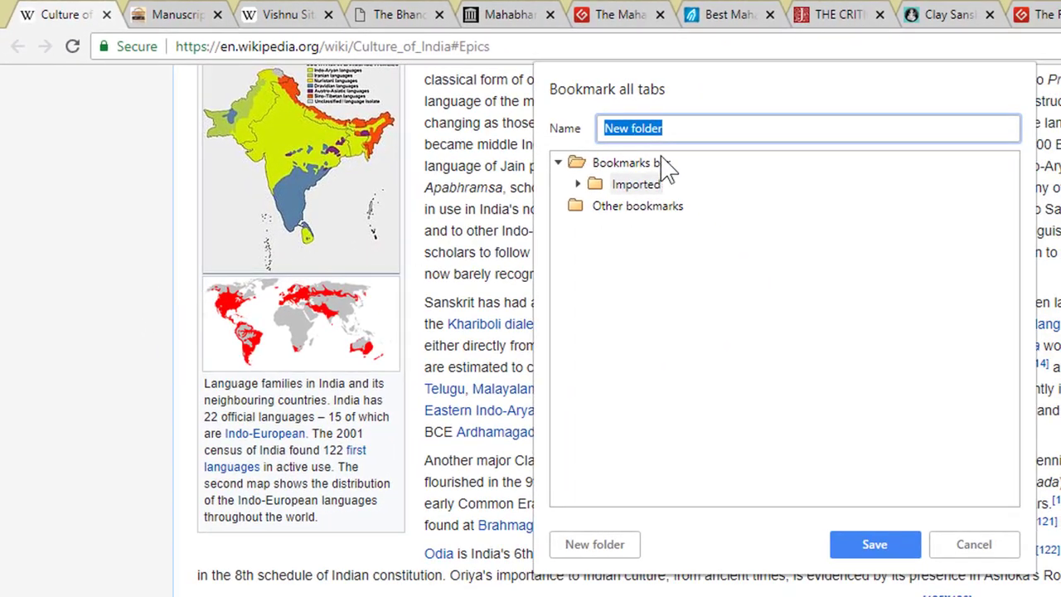
pyautogui.click(629, 165)
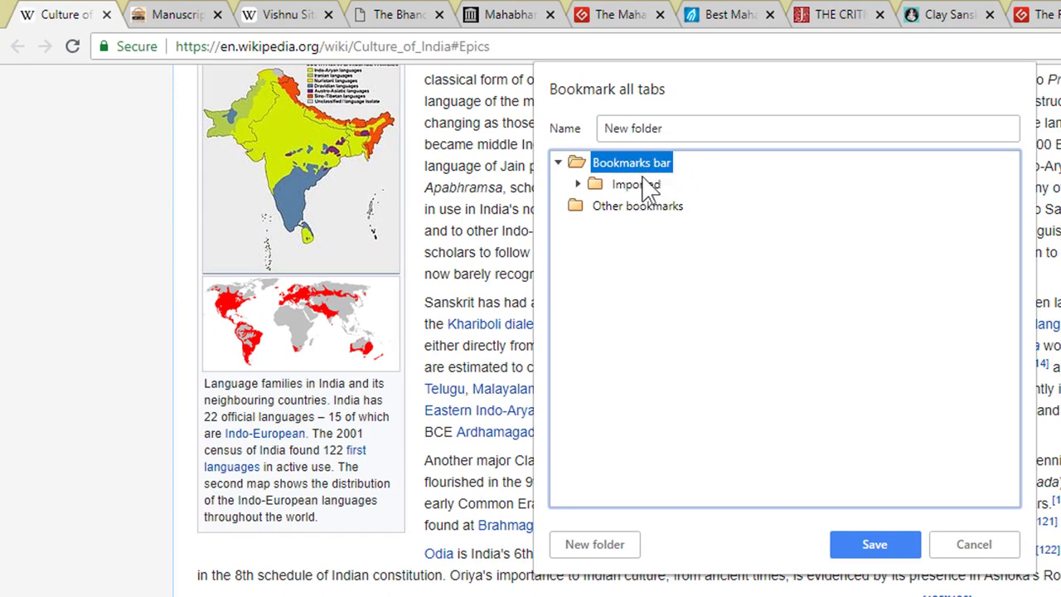
pyautogui.click(704, 133)
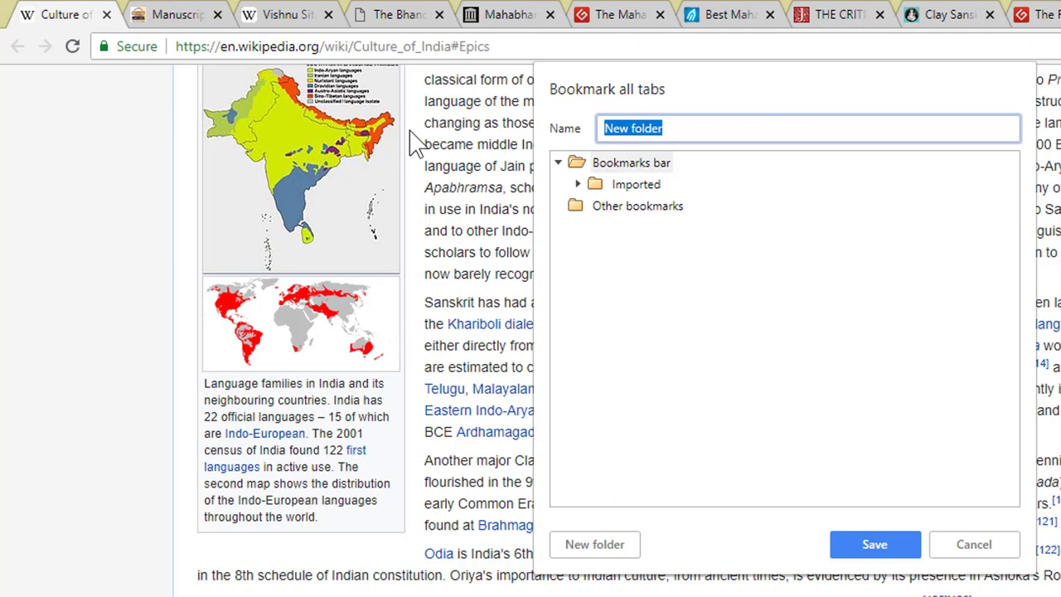
pyautogui.write('Mahabharat')
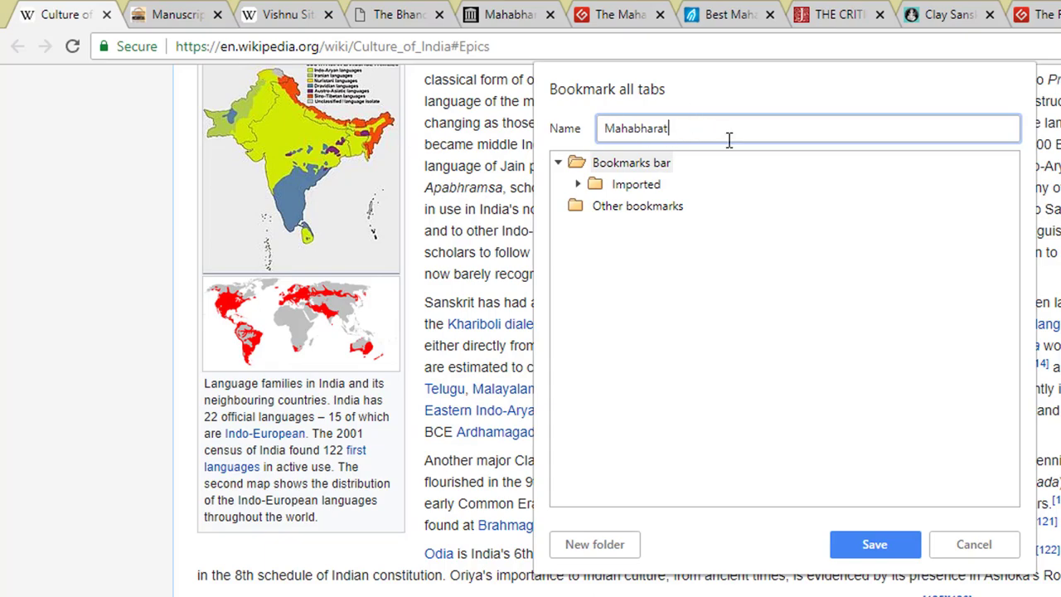
pyautogui.click(870, 546)
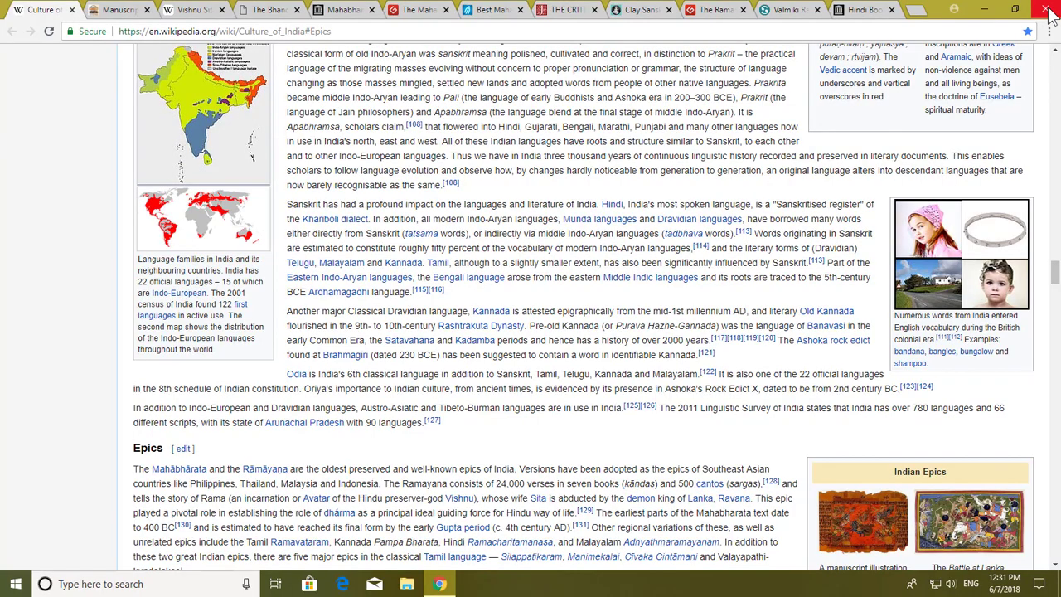
# Step: Close Chrome and relaunch it from the taskbar icon
pyautogui.click(1048, 10)
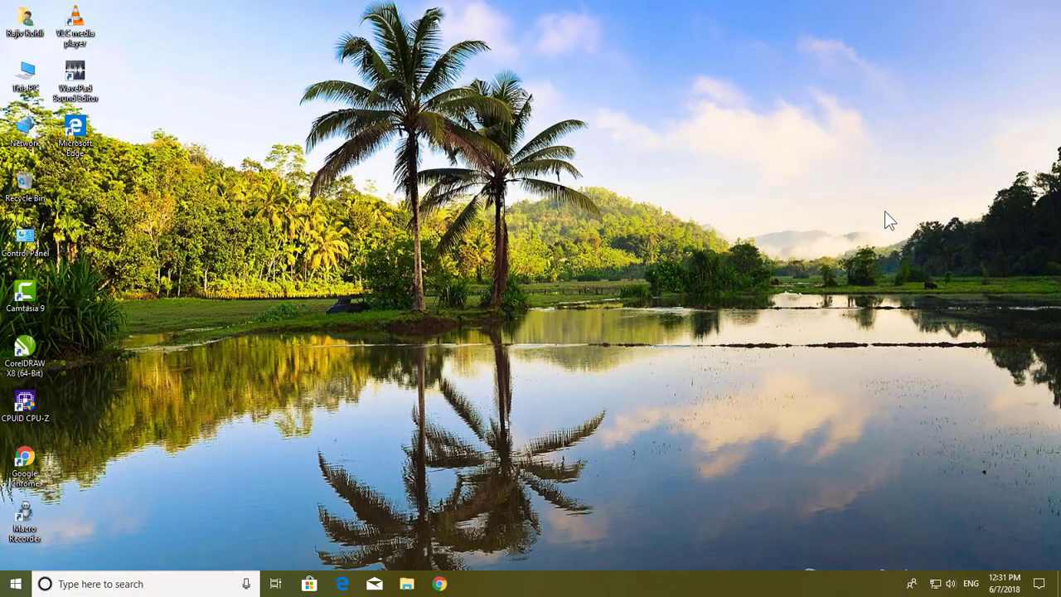
pyautogui.click(439, 584)
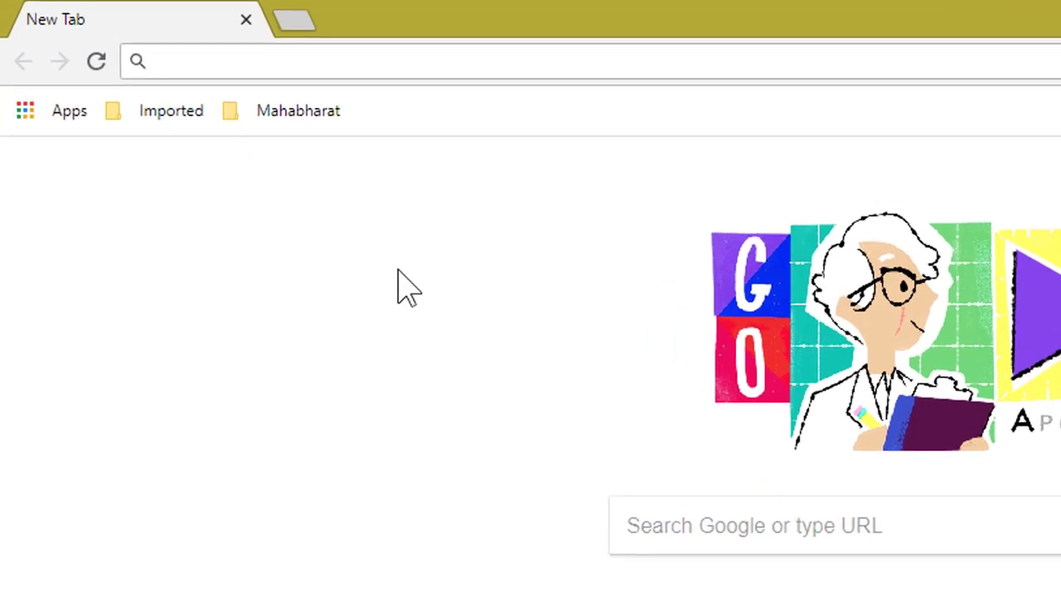
# Step: Open all 12 Mahabharat bookmarks as tabs and view Culture of India, Manuscripts, Sukthankar and Bhandarkar tabs
pyautogui.rightClick(299, 117)
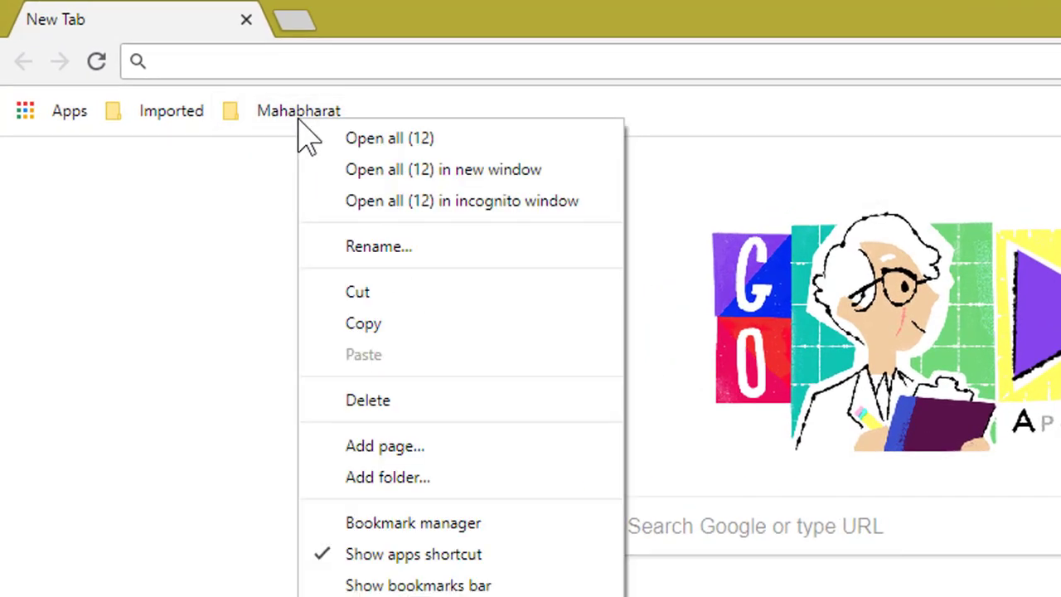
pyautogui.click(350, 146)
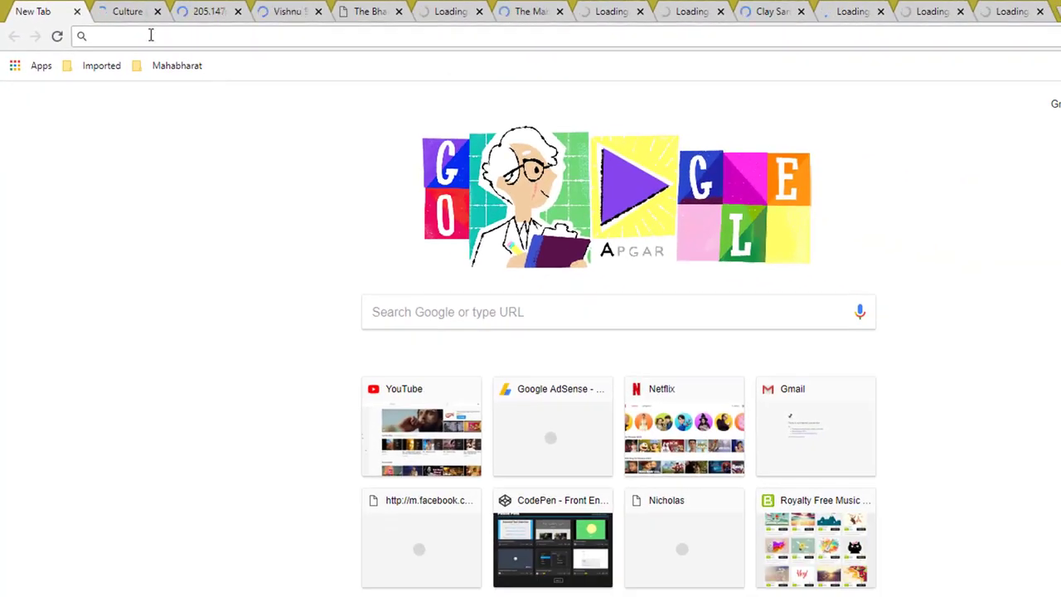
pyautogui.click(124, 13)
pyautogui.click(204, 11)
pyautogui.click(286, 11)
pyautogui.click(388, 14)
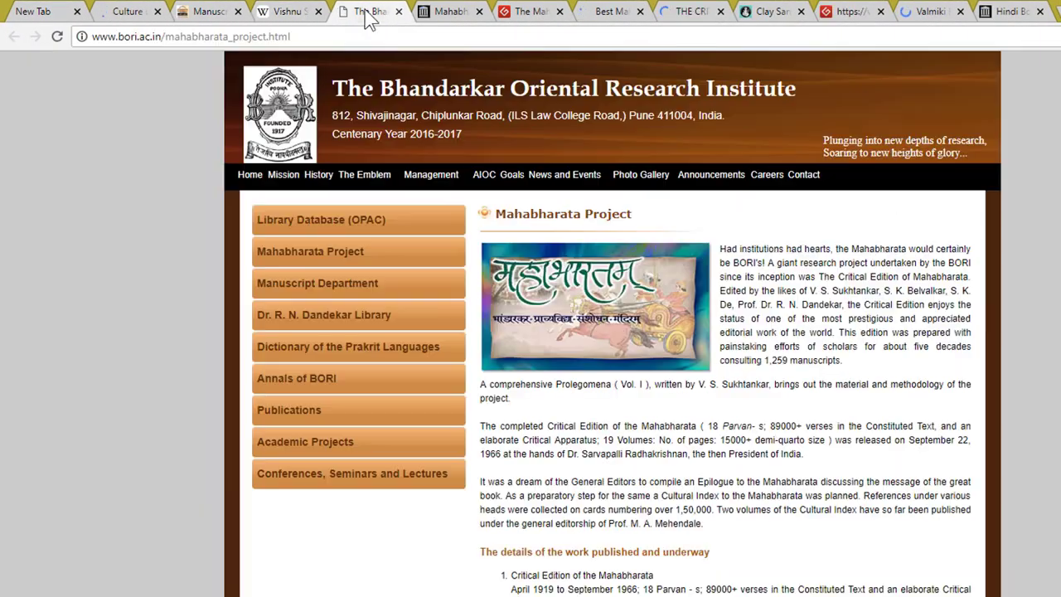
# Step: Check the remaining tabs through the Hindi Book archive, then return to the New Tab page
pyautogui.click(457, 14)
pyautogui.click(530, 16)
pyautogui.click(621, 18)
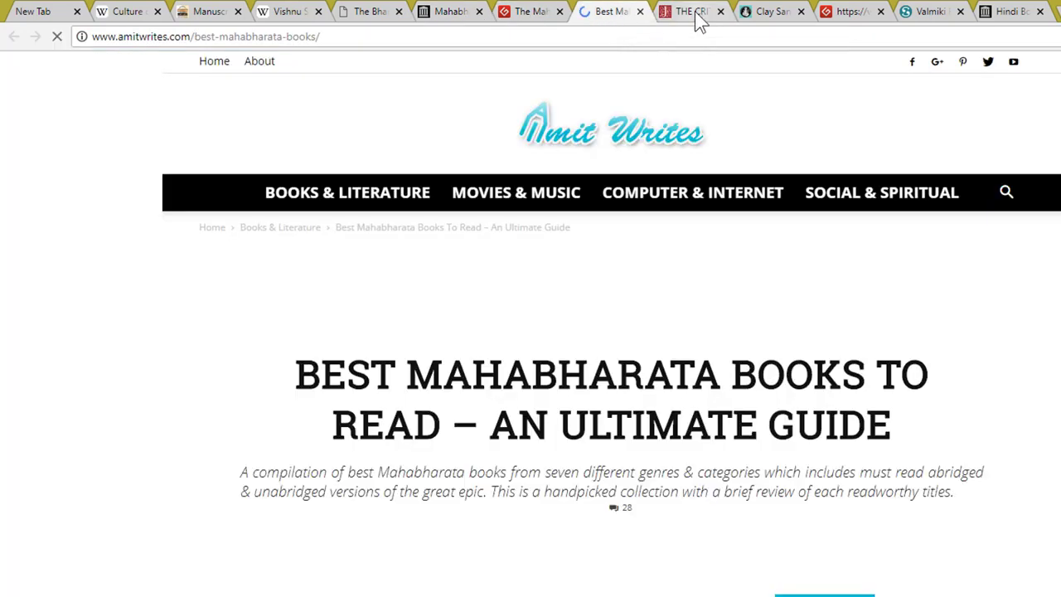
pyautogui.click(713, 17)
pyautogui.click(763, 16)
pyautogui.click(862, 17)
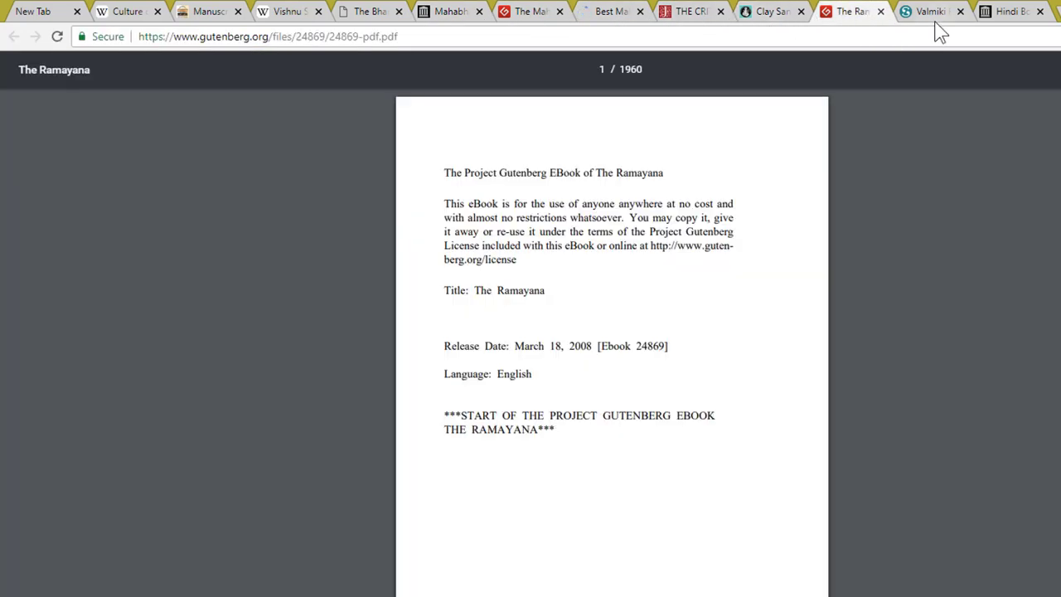
pyautogui.click(935, 16)
pyautogui.click(1008, 16)
pyautogui.click(42, 12)
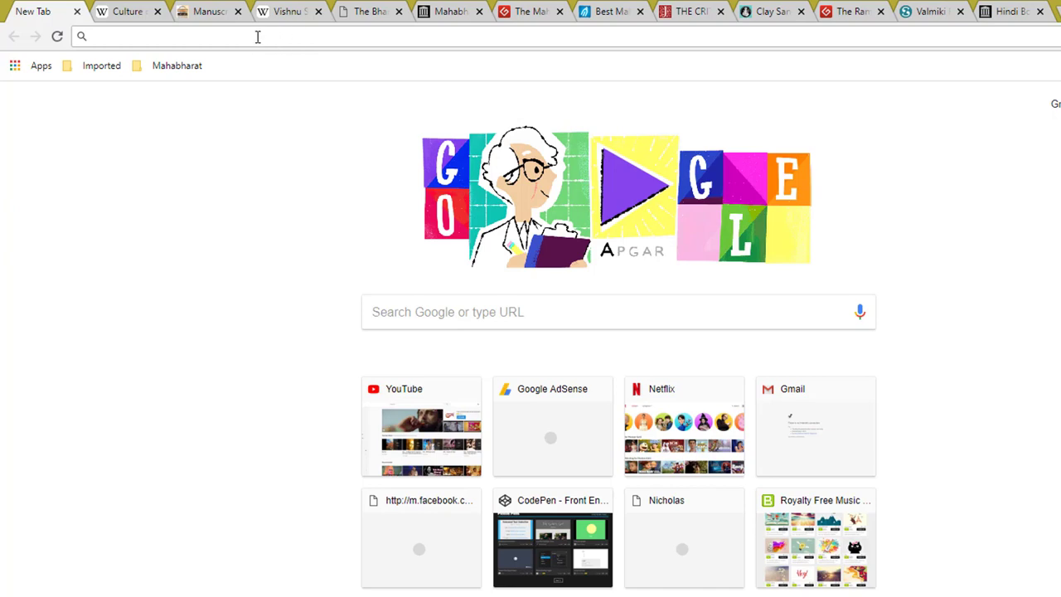
# Step: Close the reopened tabs and search Google for 'google translate'
pyautogui.click(982, 12)
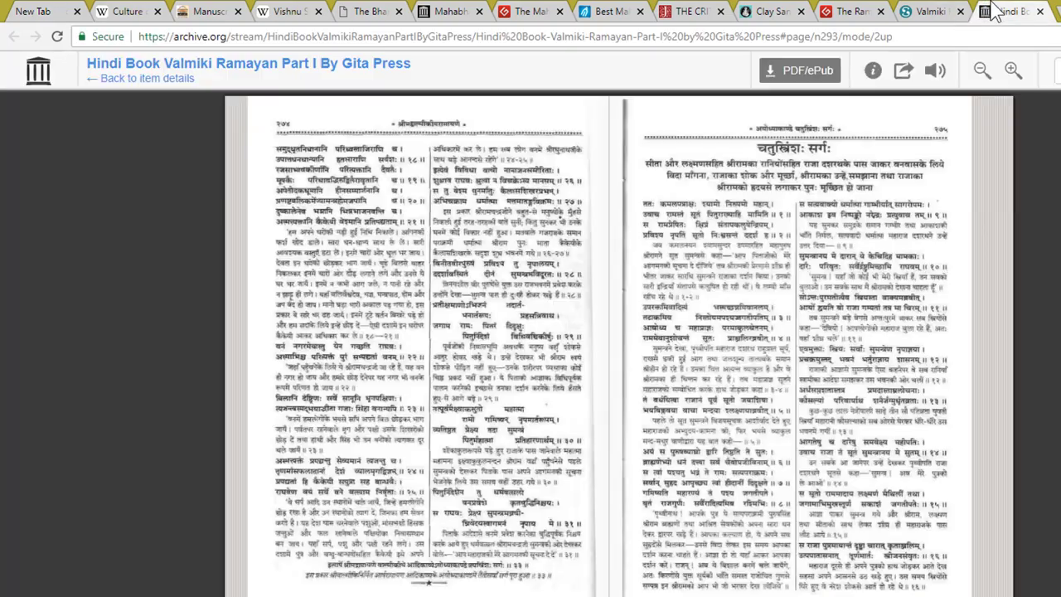
pyautogui.hotkey('ctrl', 'w')
pyautogui.hotkey('ctrl', 'w')
pyautogui.hotkey('ctrl', 'w')
pyautogui.hotkey('ctrl', 'w')
pyautogui.hotkey('ctrl', 'w')
pyautogui.hotkey('ctrl', 'w')
pyautogui.hotkey('ctrl', 'w')
pyautogui.hotkey('ctrl', 'w')
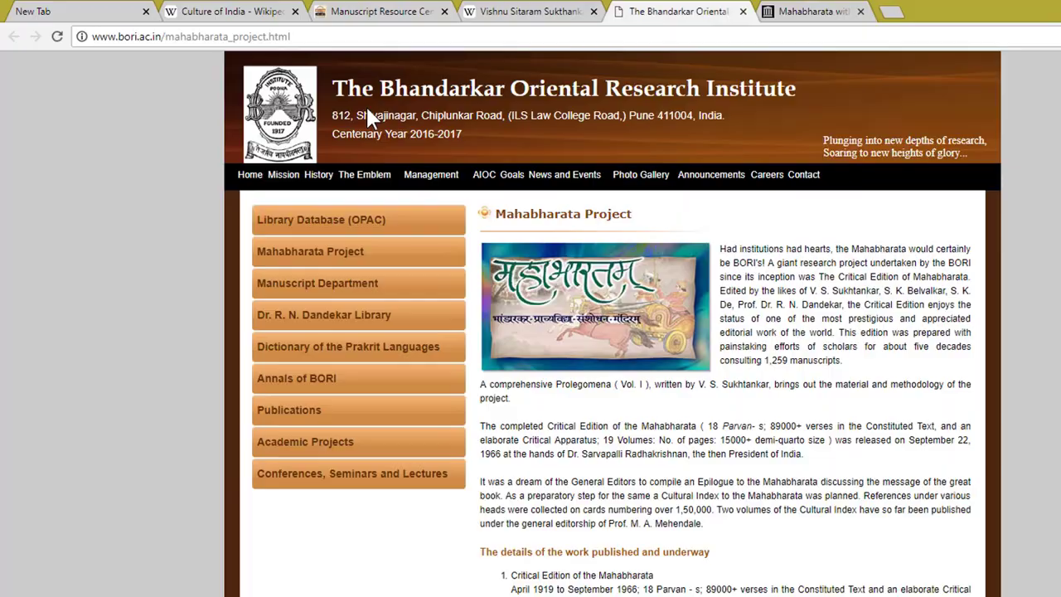
pyautogui.hotkey('ctrl', 'w')
pyautogui.hotkey('ctrl', 'w')
pyautogui.hotkey('ctrl', 'w')
pyautogui.hotkey('ctrl', 'w')
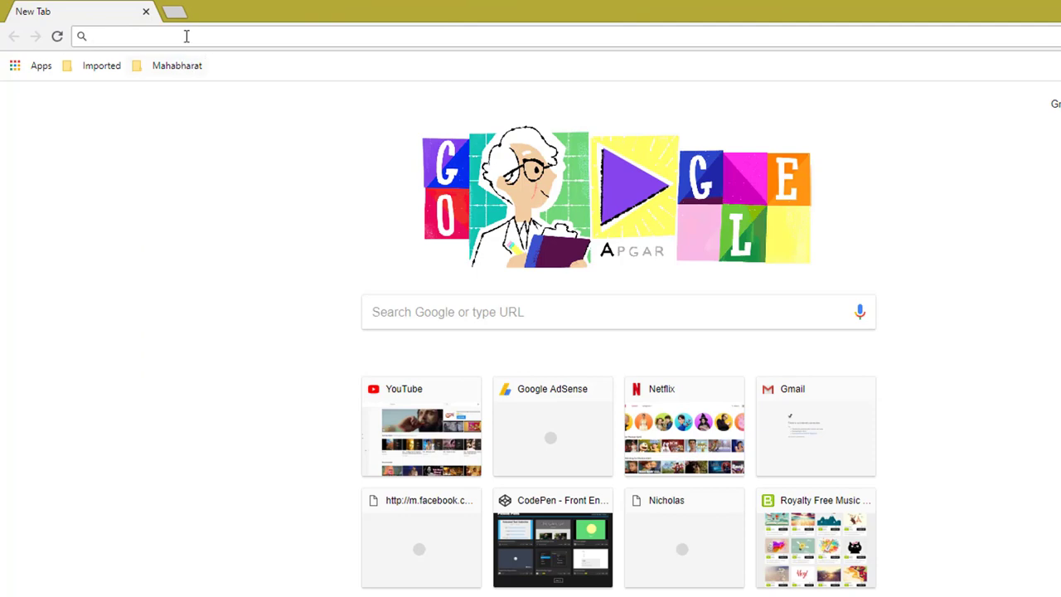
pyautogui.write('google translate')
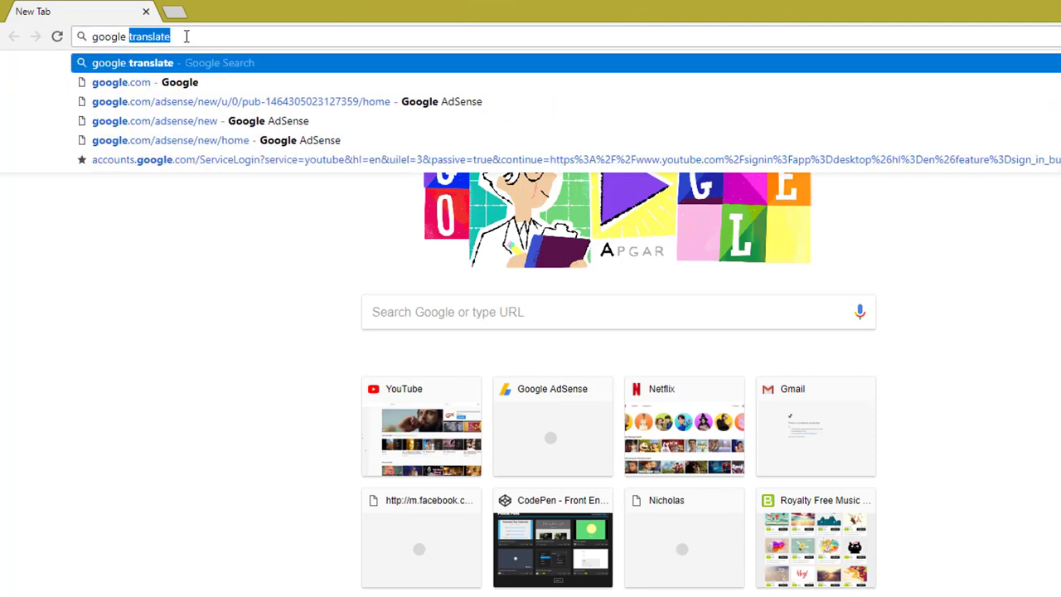
pyautogui.press('Return')
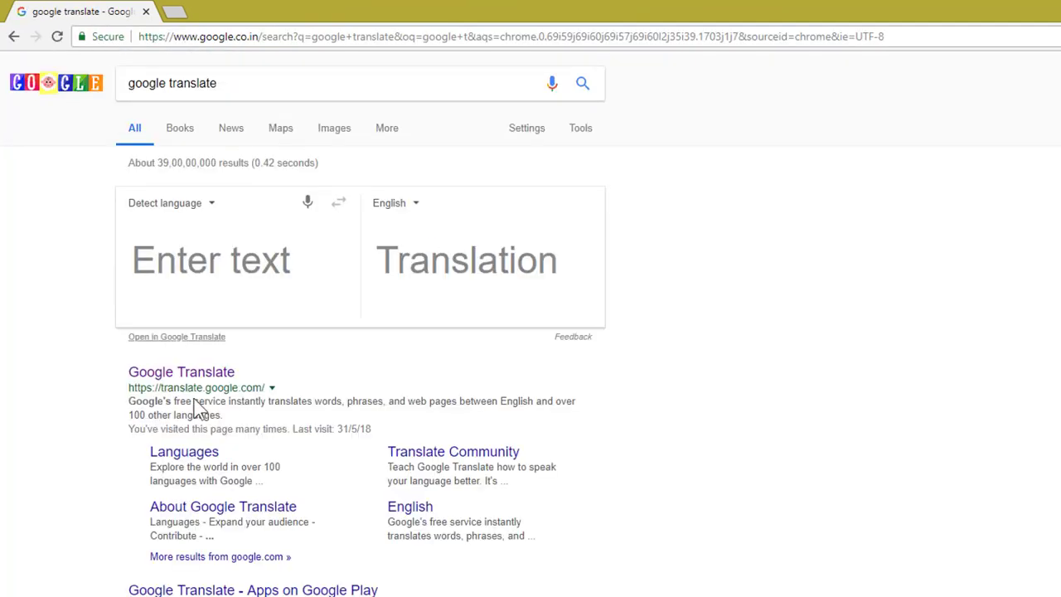
# Step: Open Google Translate and translate 'How to get more views on Youtube' into Hindi
pyautogui.click(192, 377)
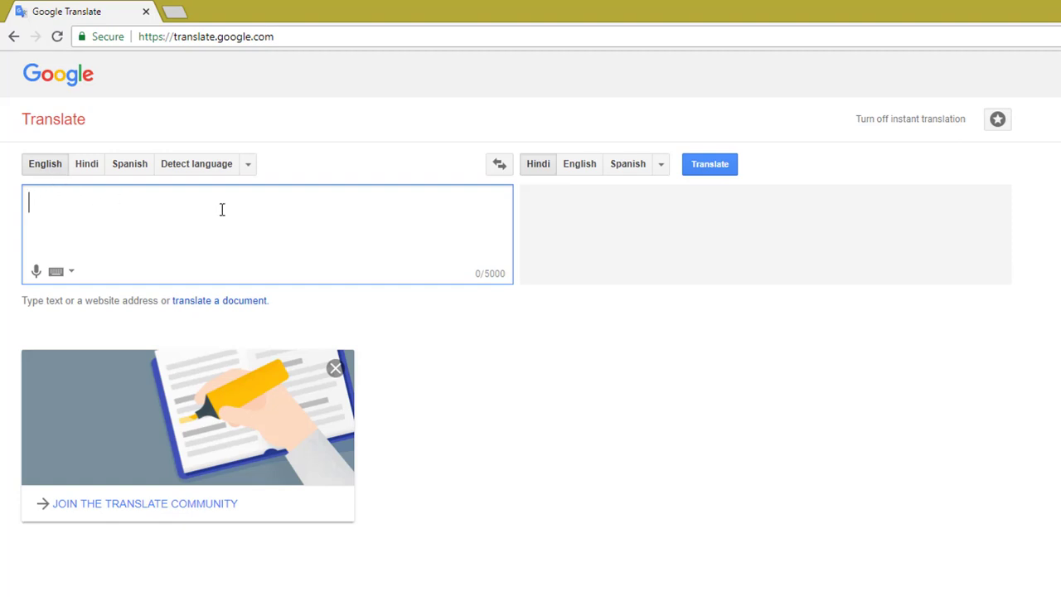
pyautogui.click(536, 170)
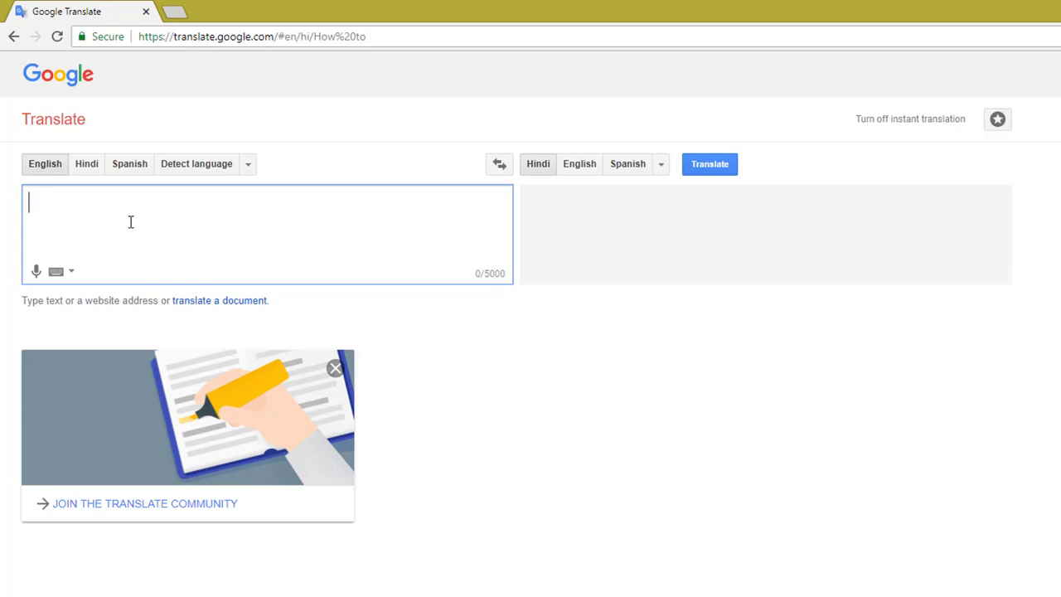
pyautogui.write('How to get more view')
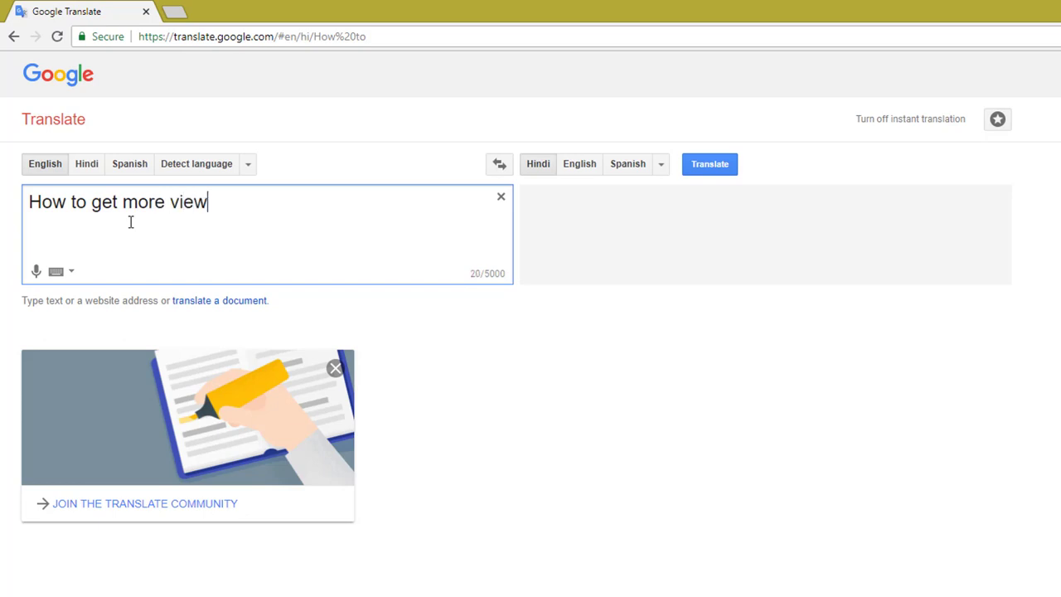
pyautogui.write('s on Youtube')
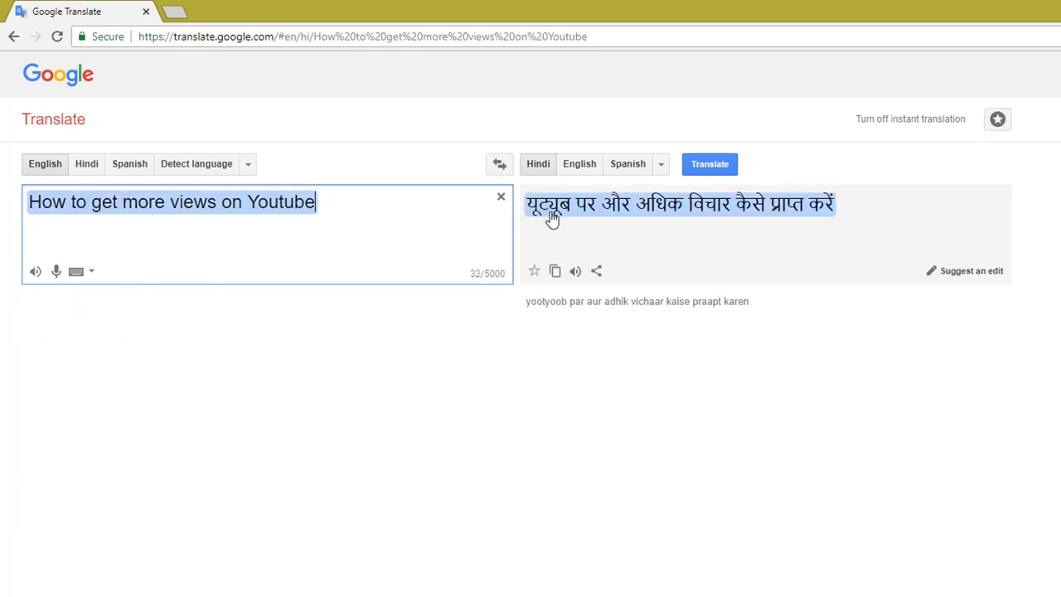
pyautogui.press('Right')
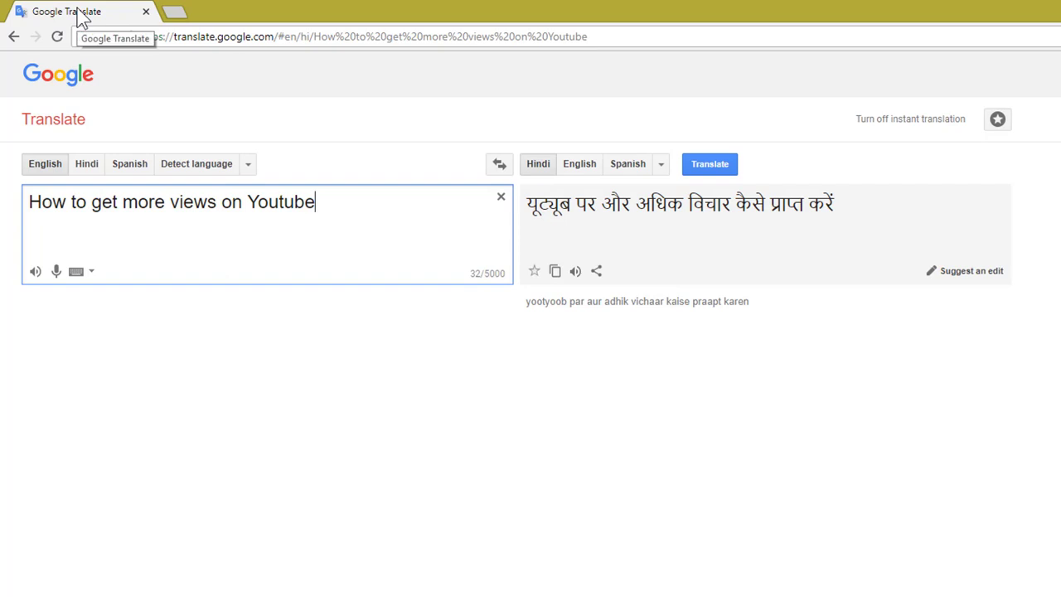
# Step: Duplicate the translation tab twice, setting the copies' target languages to Spanish and Arabic
pyautogui.rightClick(80, 18)
pyautogui.click(106, 66)
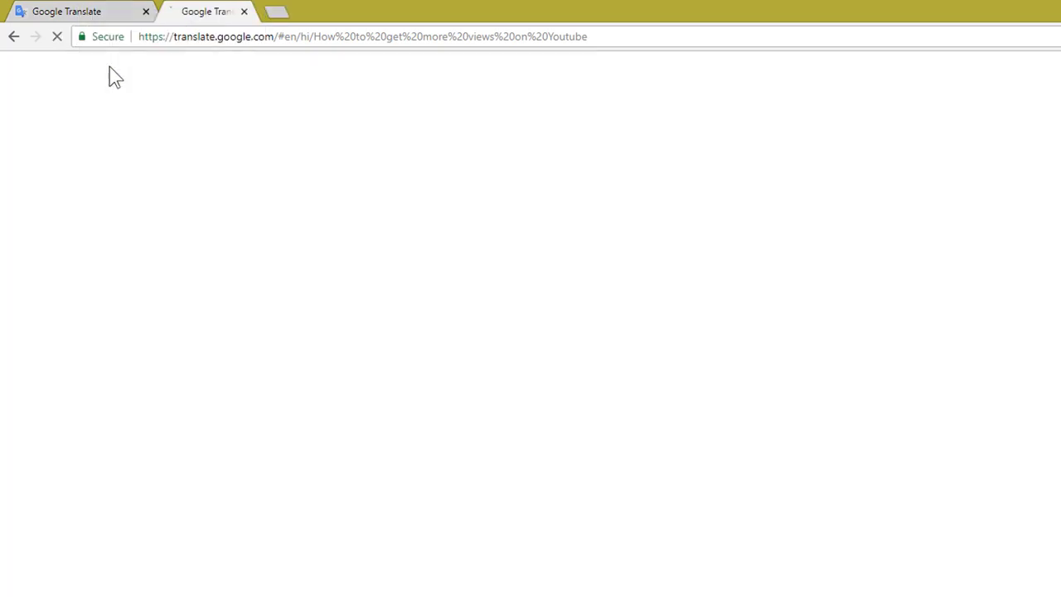
pyautogui.click(334, 208)
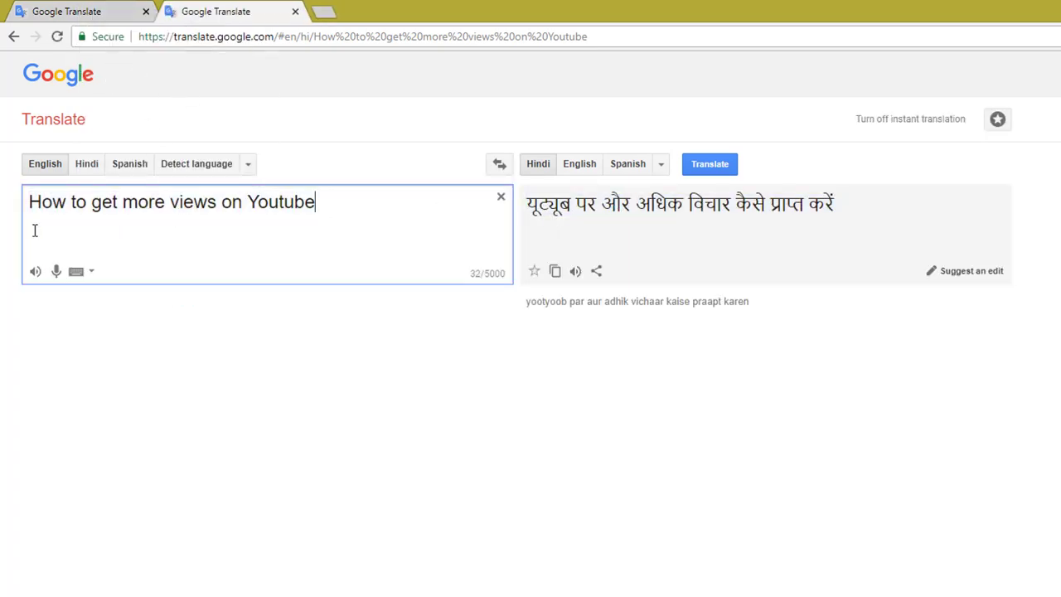
pyautogui.click(626, 165)
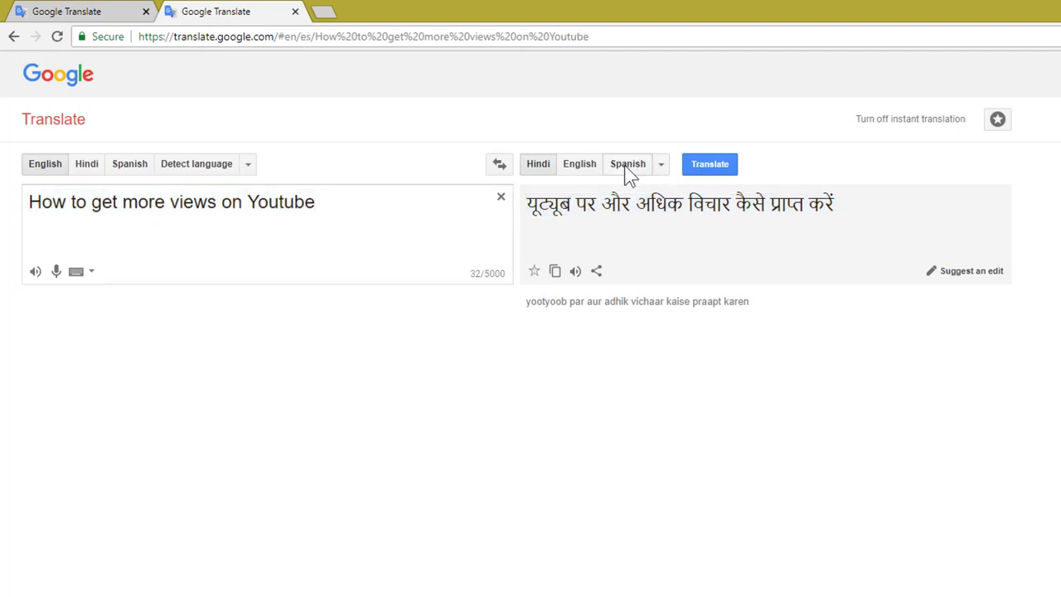
pyautogui.rightClick(230, 21)
pyautogui.click(282, 72)
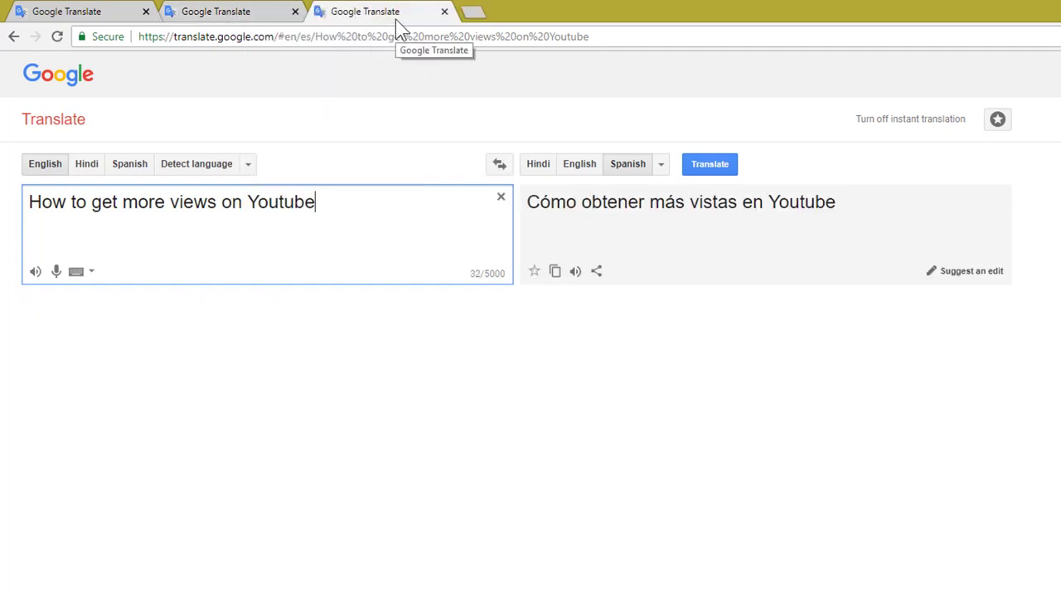
pyautogui.click(661, 164)
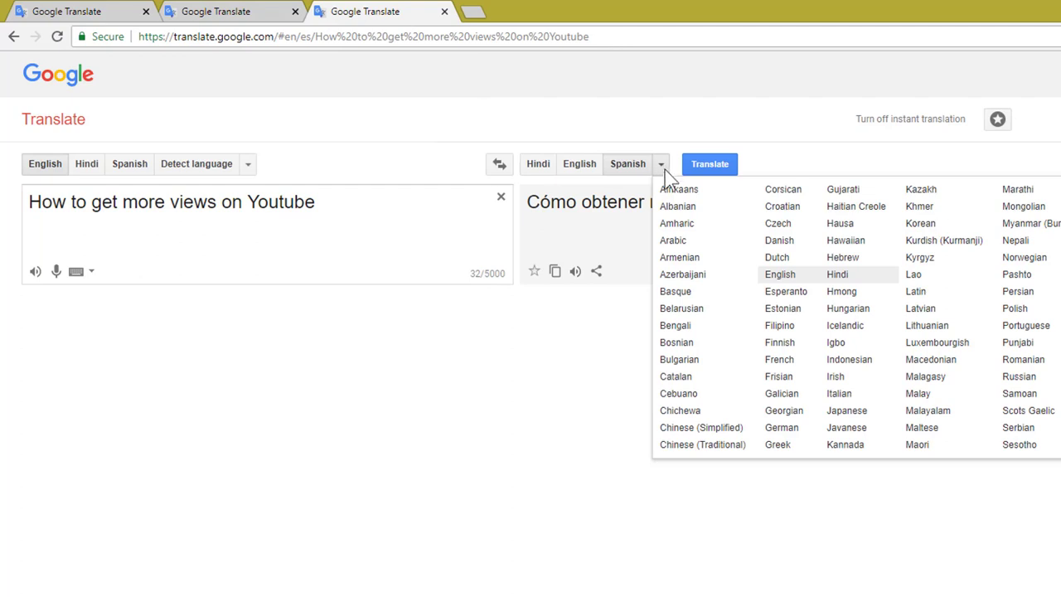
pyautogui.click(671, 242)
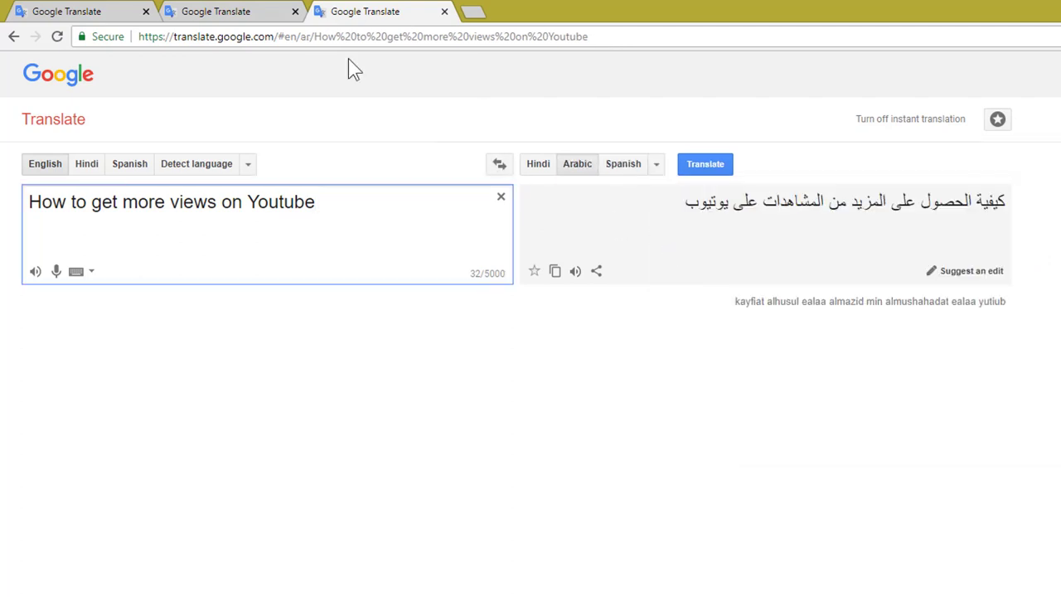
# Step: Add two more duplicate tabs translating the phrase into Bengali and Punjabi
pyautogui.rightClick(368, 20)
pyautogui.click(412, 69)
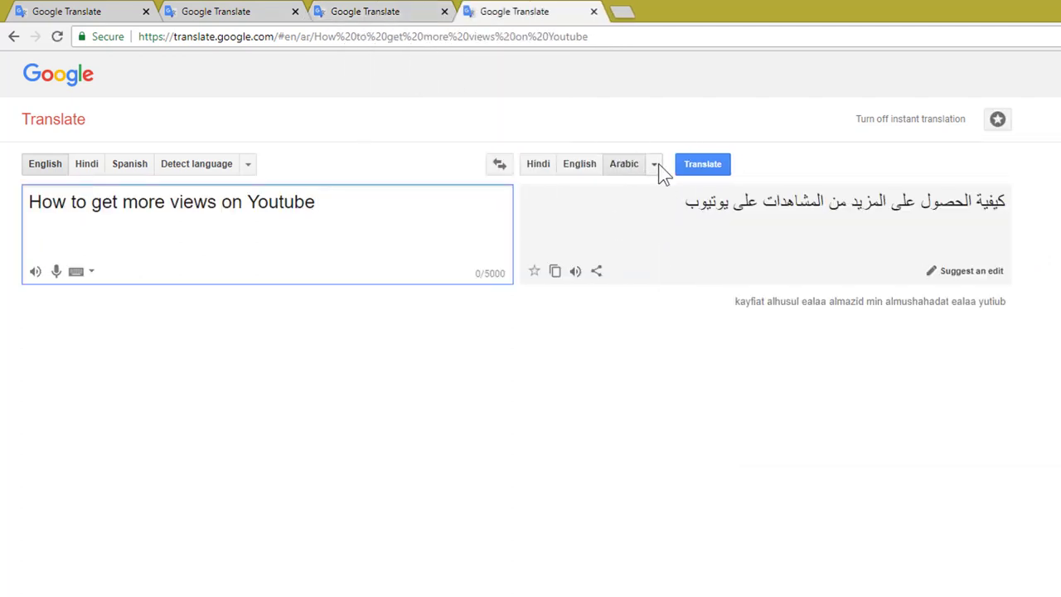
pyautogui.click(656, 165)
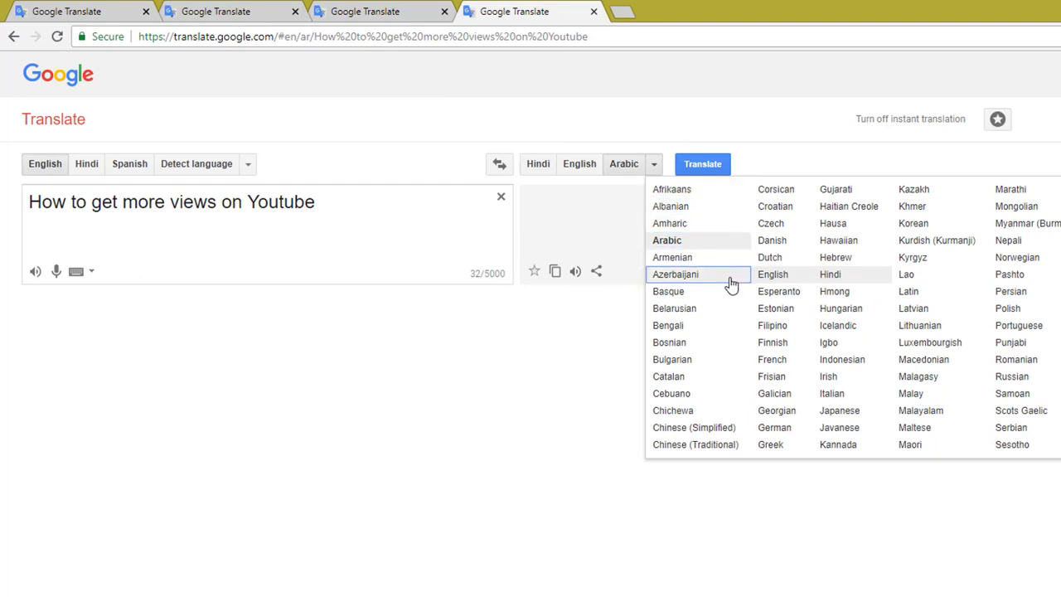
pyautogui.click(682, 327)
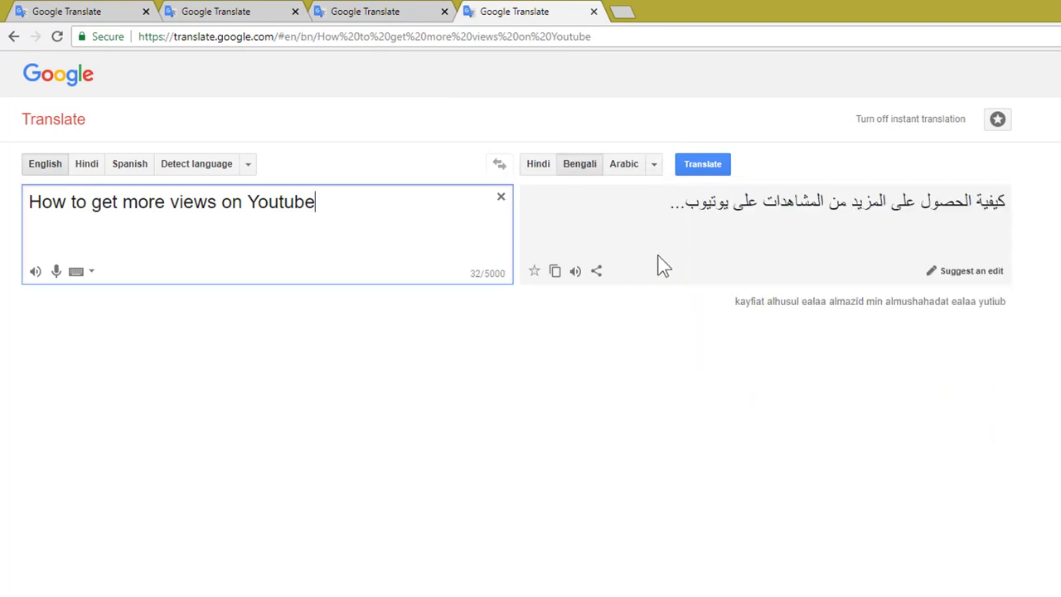
pyautogui.rightClick(536, 10)
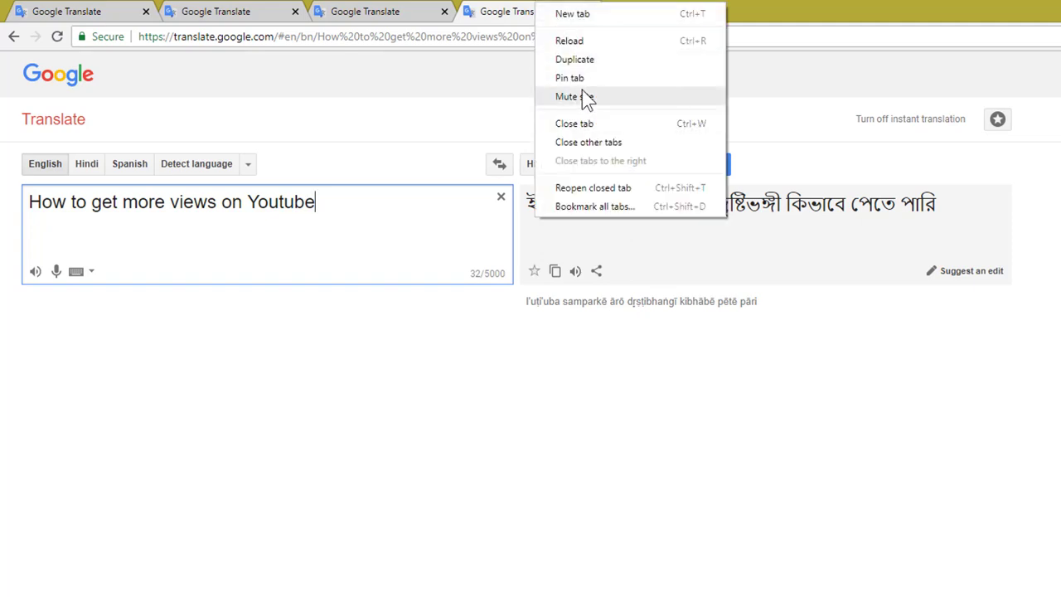
pyautogui.click(582, 61)
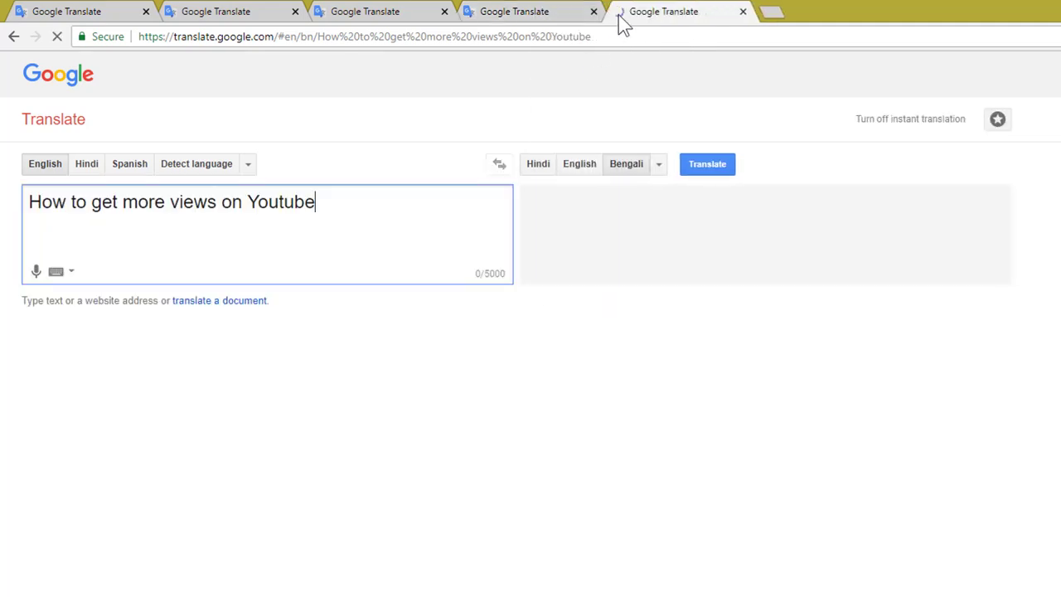
pyautogui.click(660, 165)
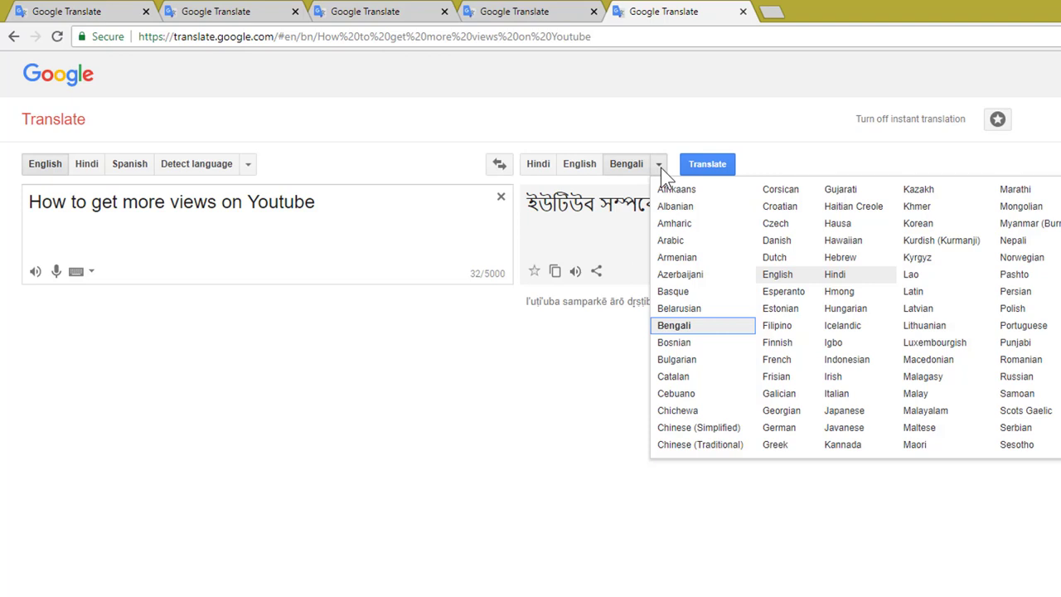
pyautogui.click(1015, 342)
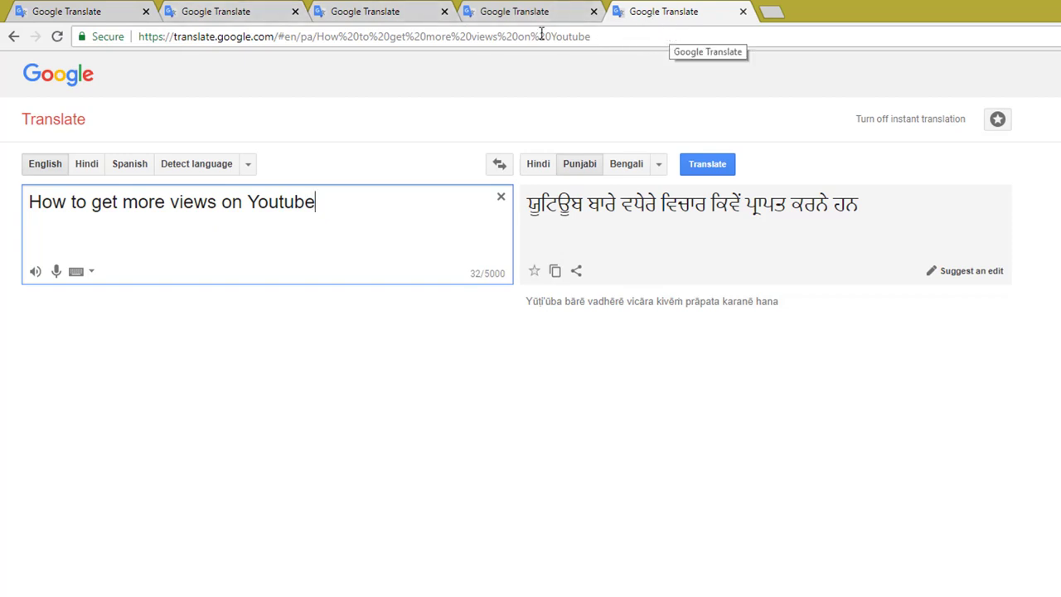
# Step: Review the Hindi, Spanish, Arabic, Bengali and Punjabi tabs, ending back on Hindi
pyautogui.click(69, 14)
pyautogui.click(239, 11)
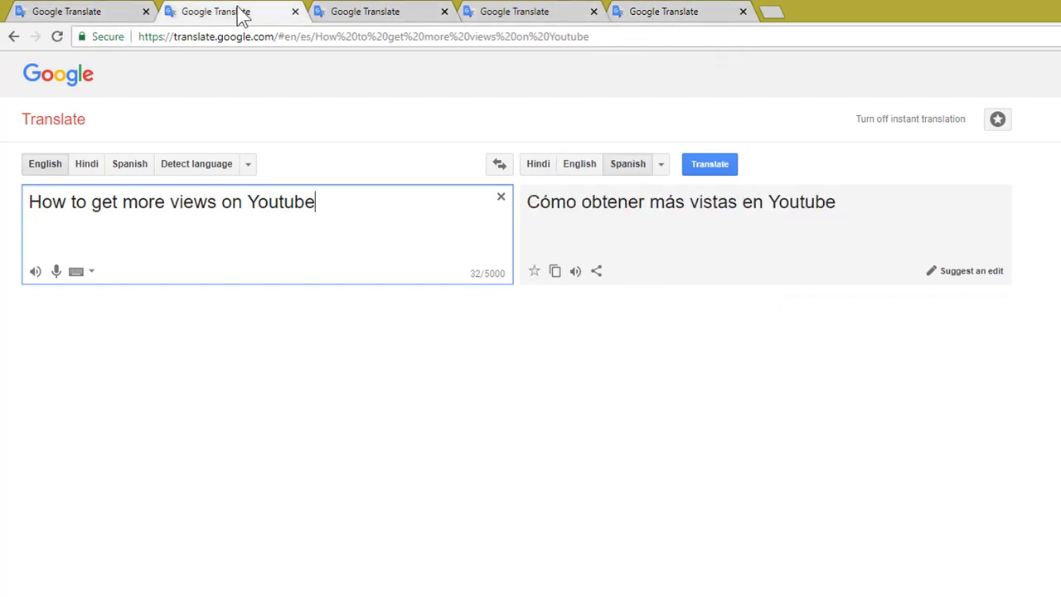
pyautogui.click(358, 18)
pyautogui.click(509, 19)
pyautogui.click(663, 15)
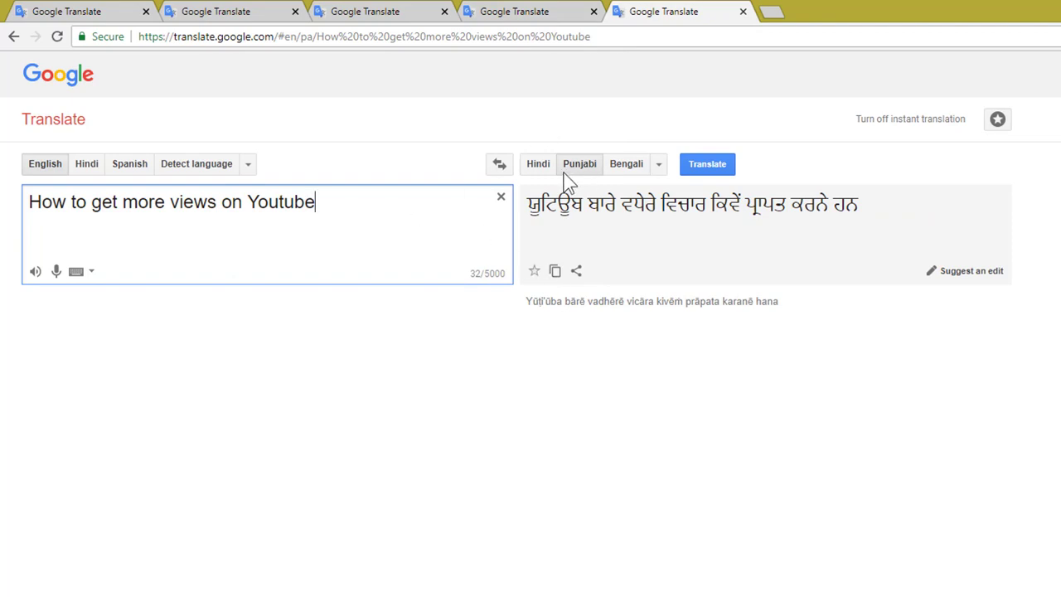
pyautogui.click(35, 13)
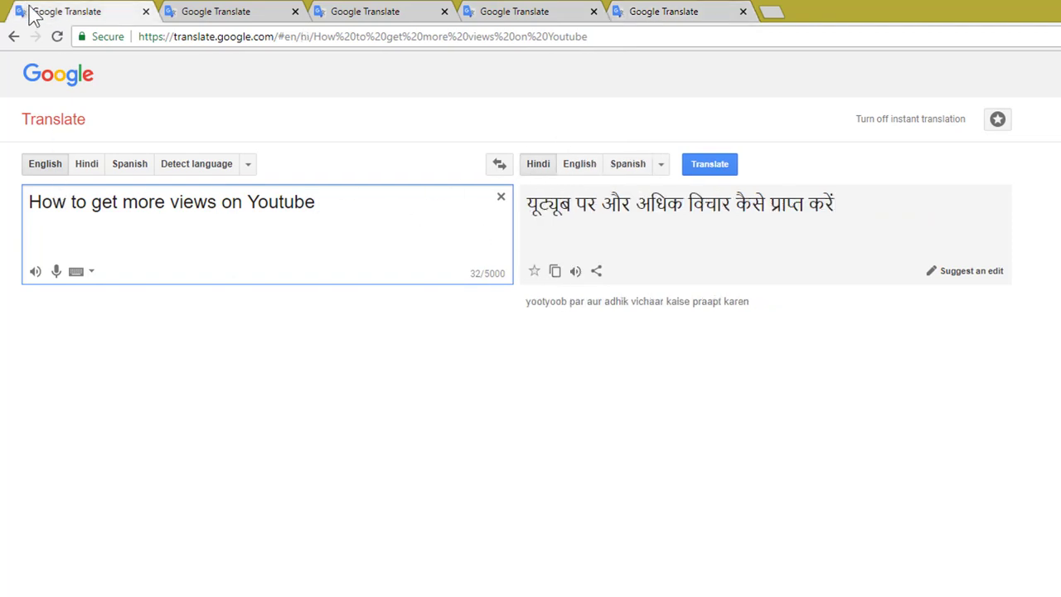
# Step: Start bookmarking all tabs, then cancel and dismiss the tab menu
pyautogui.rightClick(33, 15)
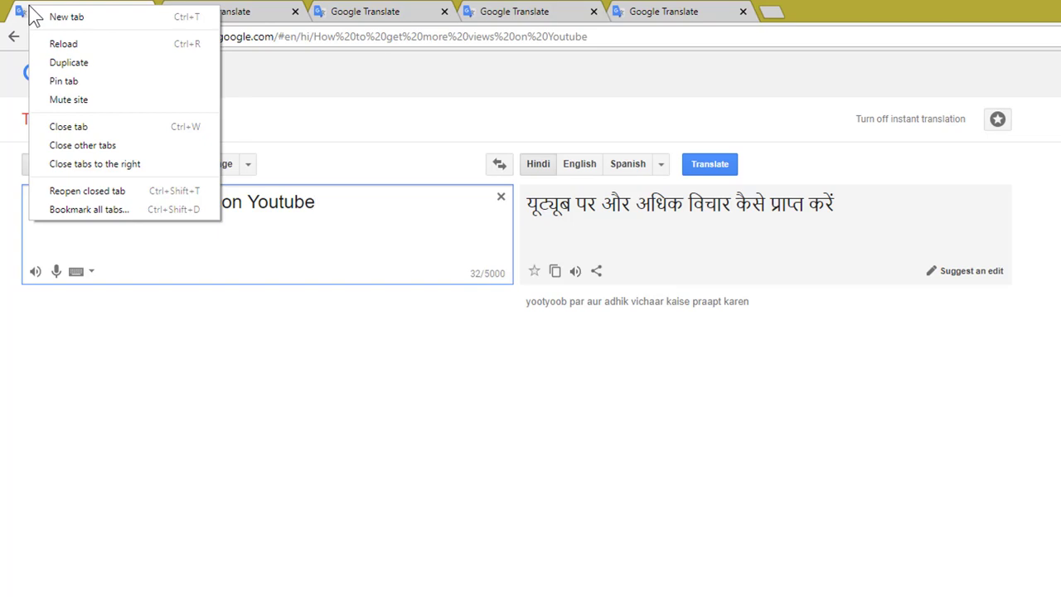
pyautogui.click(104, 213)
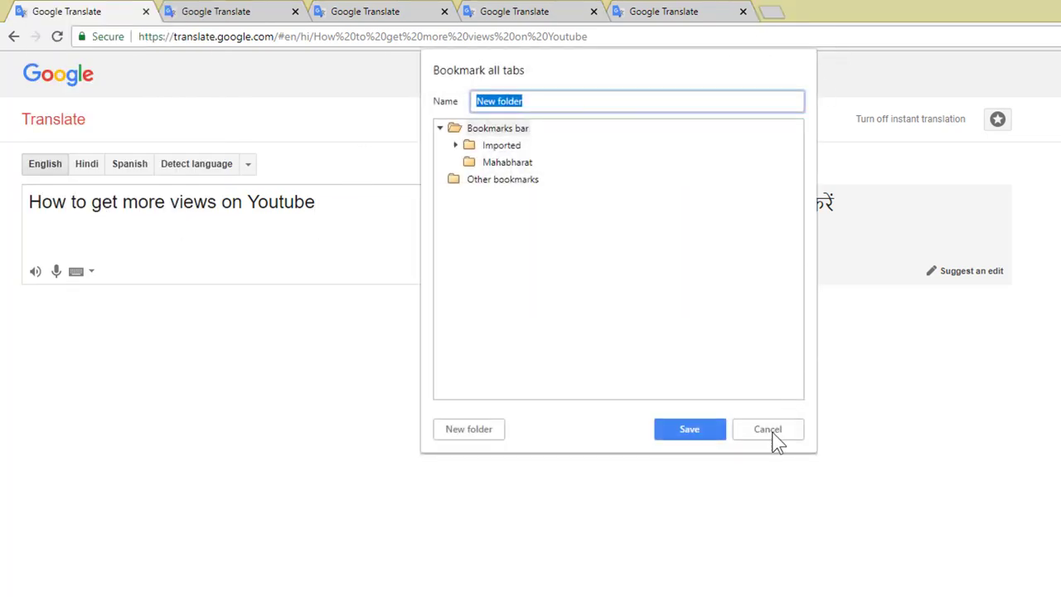
pyautogui.click(773, 430)
pyautogui.rightClick(58, 14)
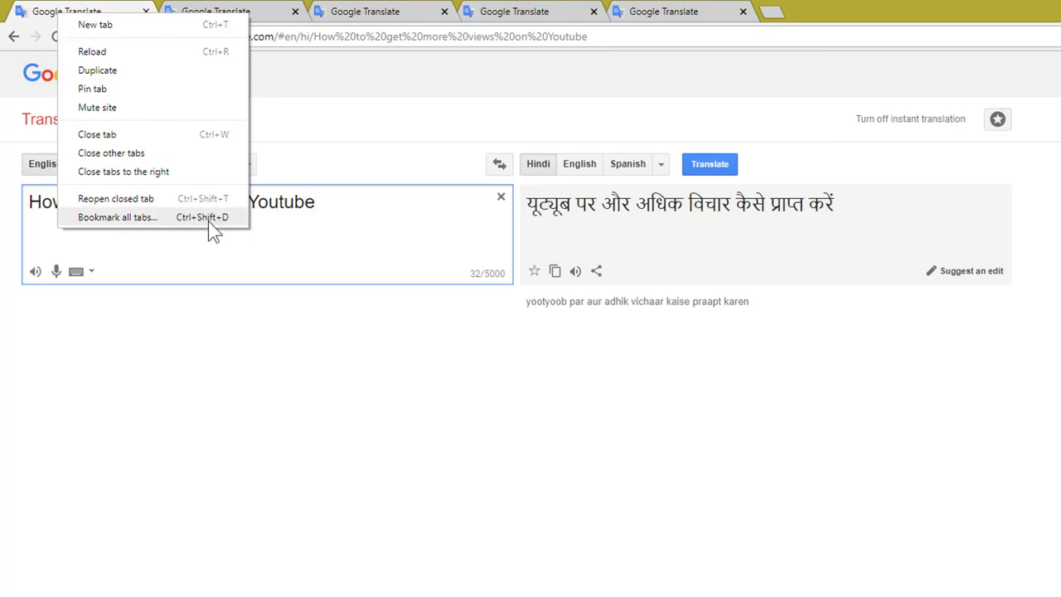
pyautogui.click(221, 280)
# Step: Bookmark all five Translate tabs into a new bookmarks-bar folder named 'Test'
pyautogui.rightClick(80, 15)
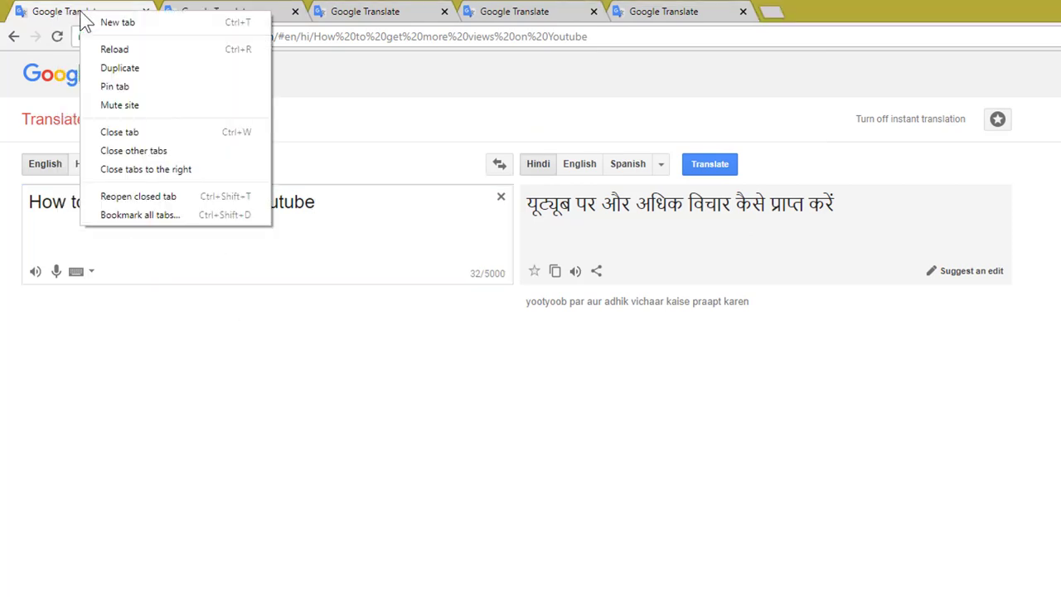
pyautogui.click(154, 217)
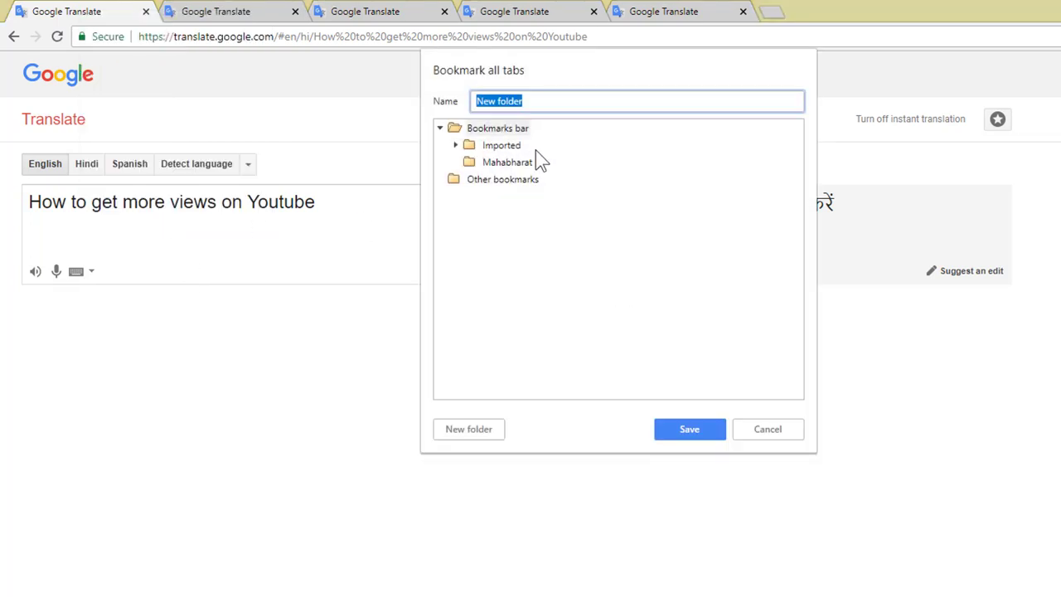
pyautogui.click(495, 131)
pyautogui.hotkey('shift', 'Tab')
pyautogui.write('T')
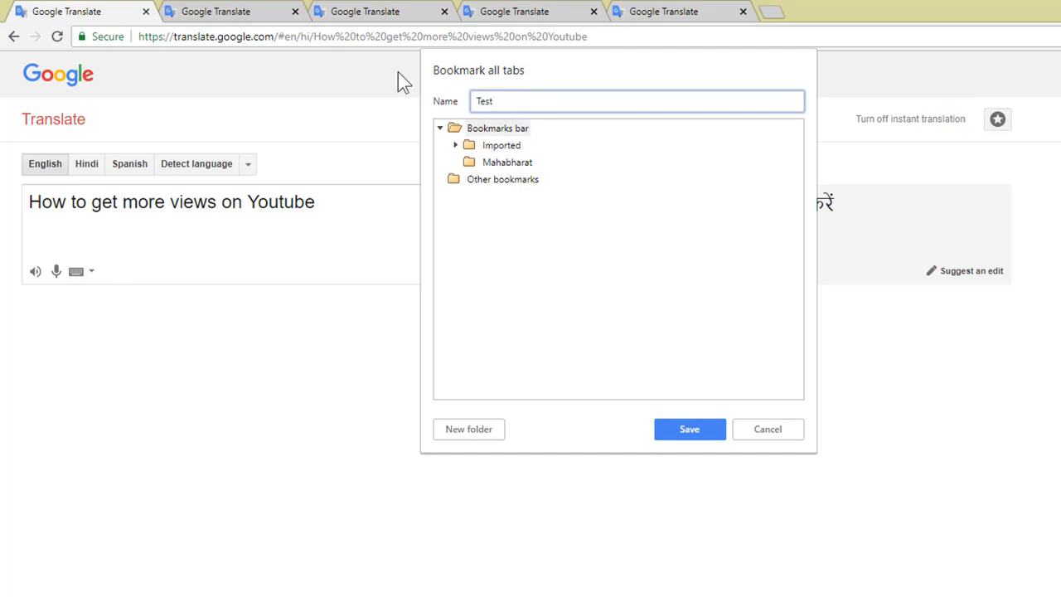
pyautogui.click(680, 429)
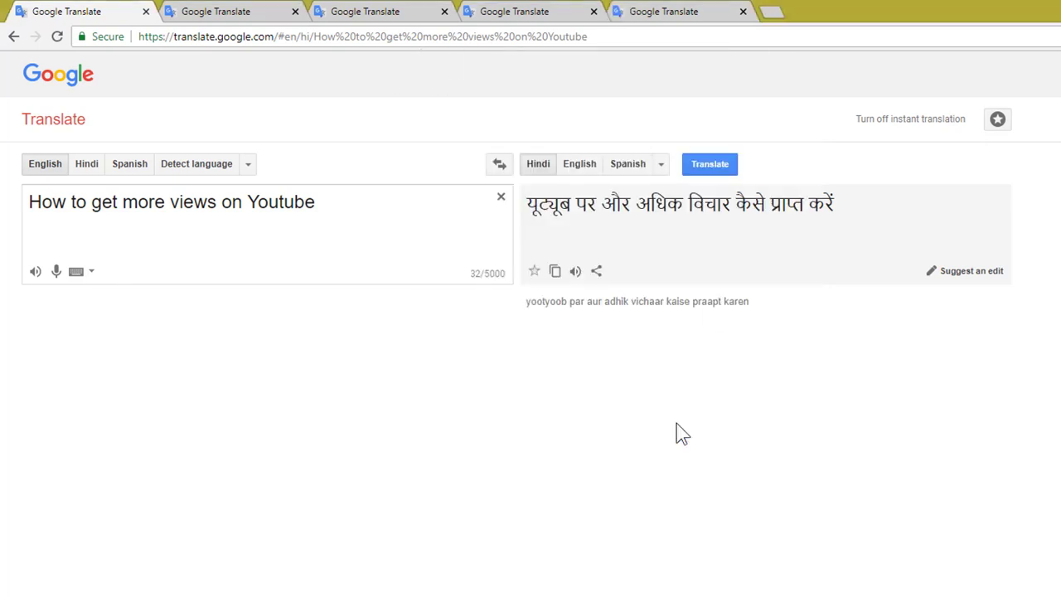
# Step: Restart Chrome, open all 5 Test-folder bookmarks as tabs, and close the empty New Tab
pyautogui.click(1051, 10)
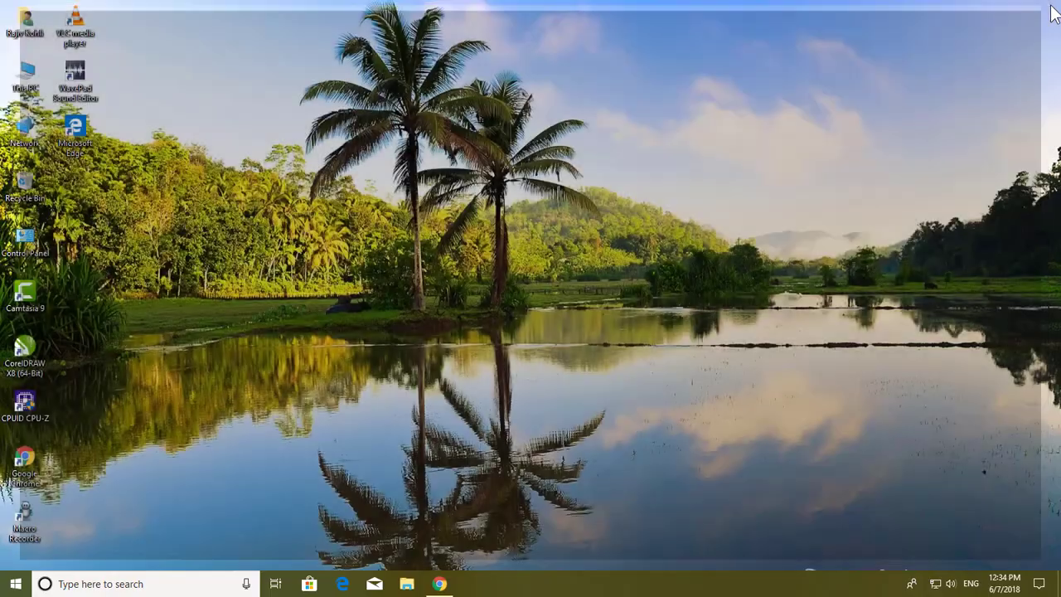
pyautogui.click(449, 584)
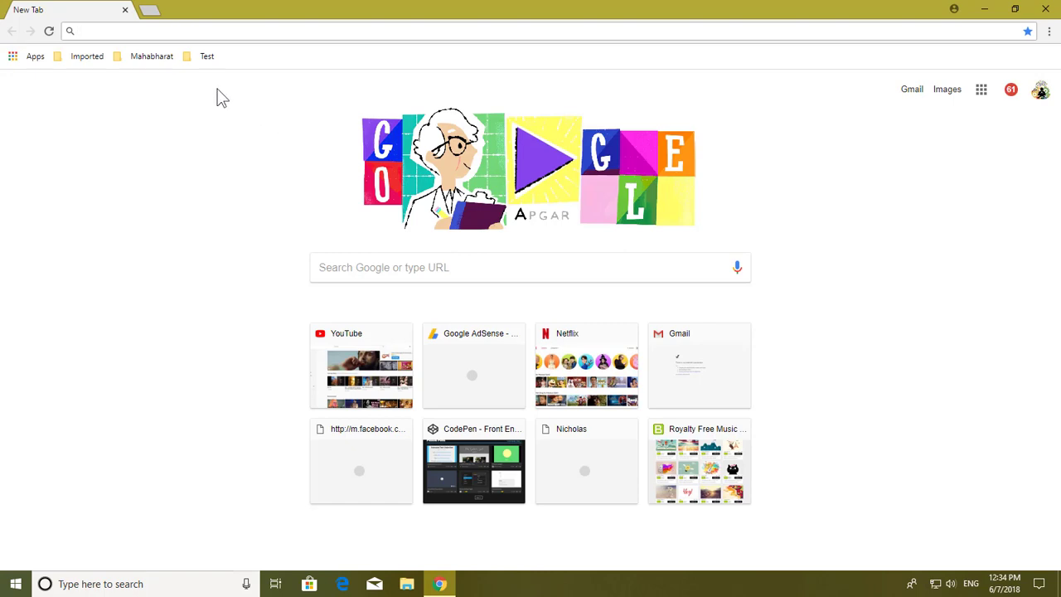
pyautogui.rightClick(205, 57)
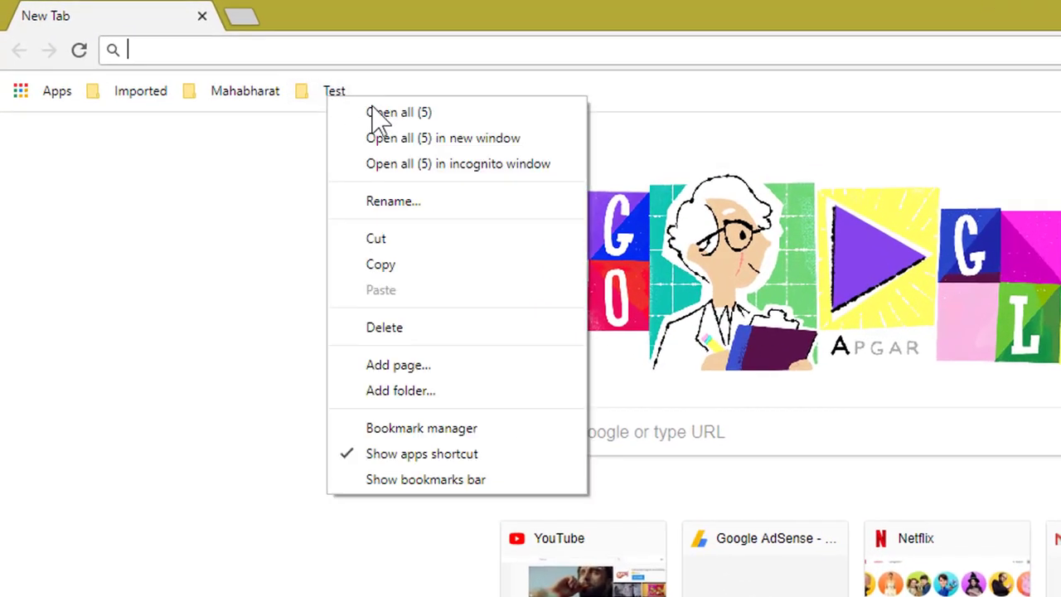
pyautogui.click(395, 114)
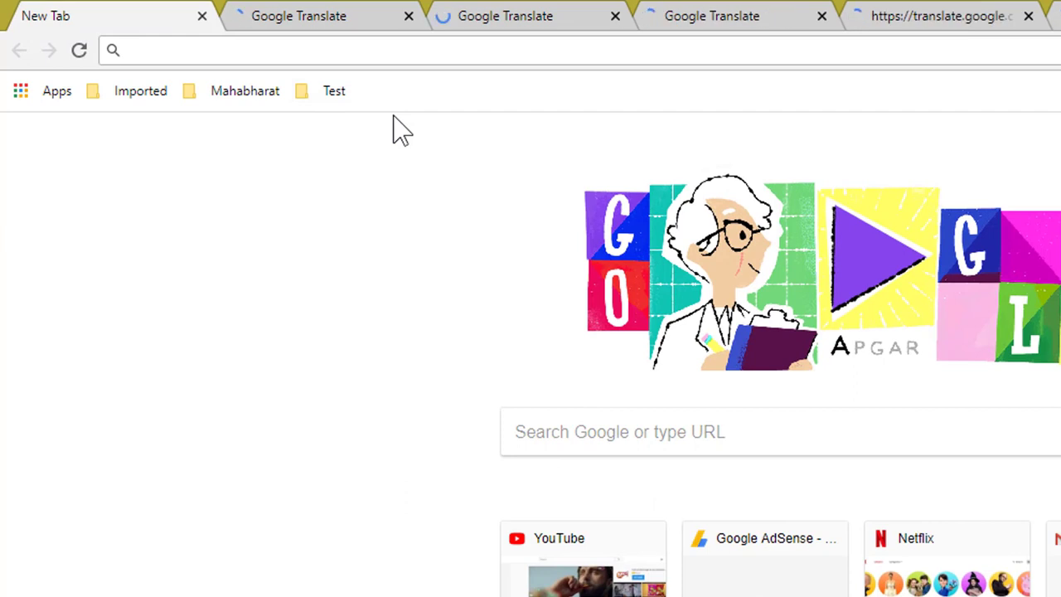
pyautogui.click(203, 17)
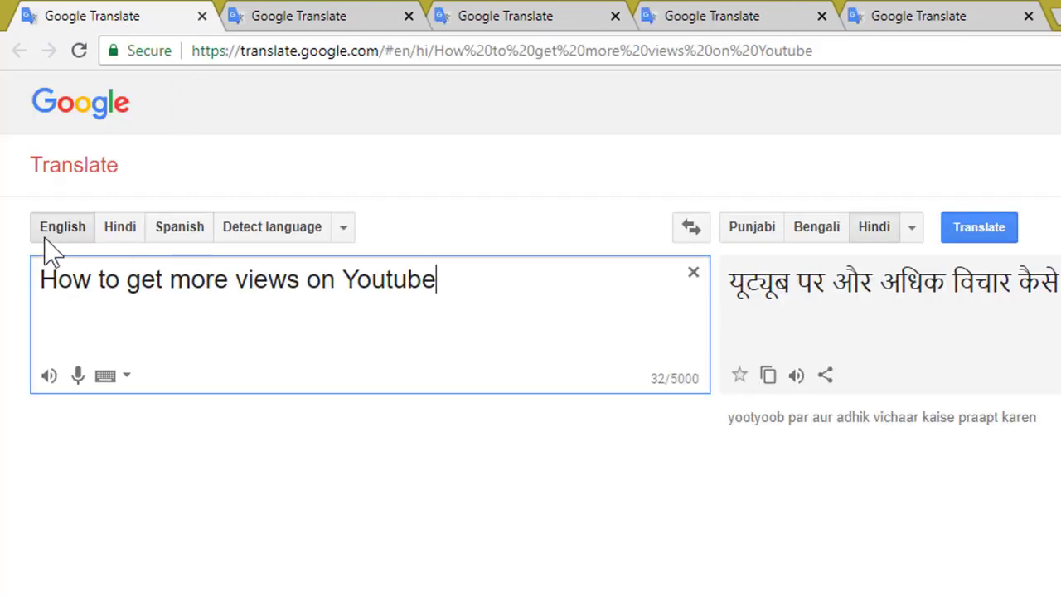
# Step: Confirm the Spanish, Arabic, Bengali and Punjabi tabs kept their languages, then restart Chrome
pyautogui.click(308, 14)
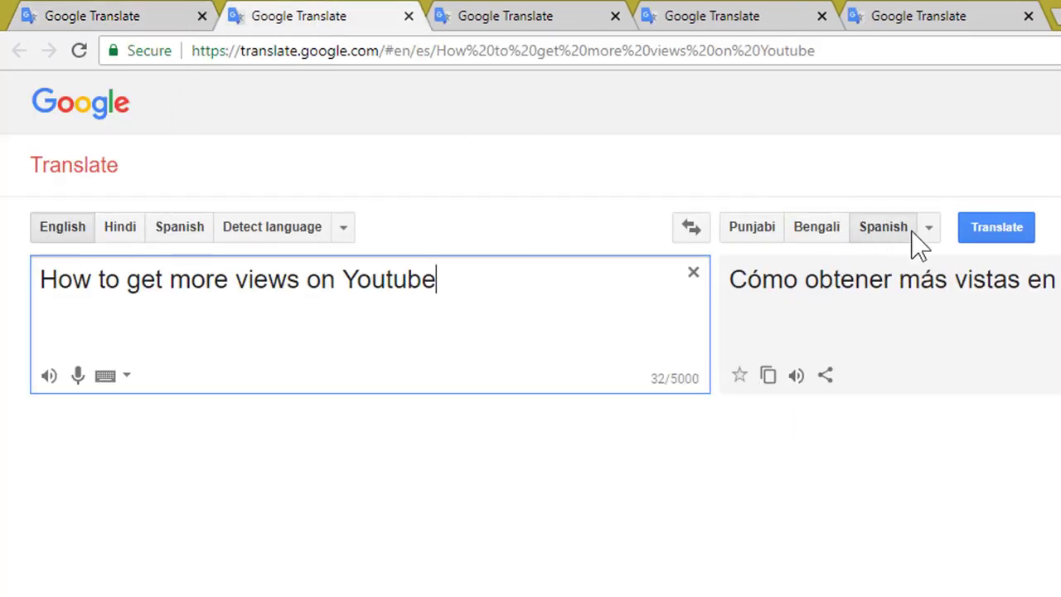
pyautogui.click(483, 14)
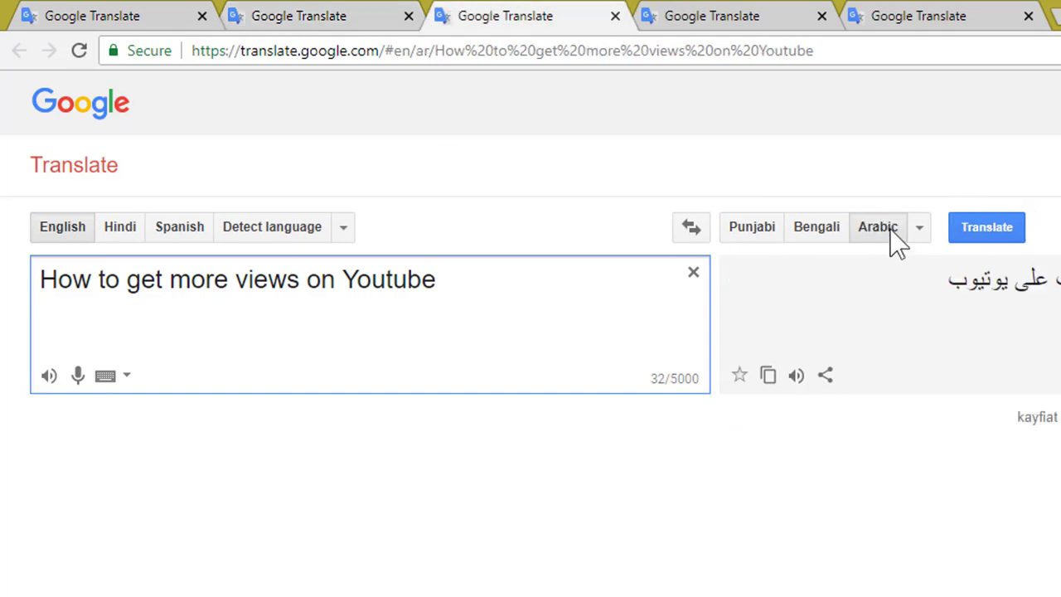
pyautogui.click(731, 25)
pyautogui.click(937, 32)
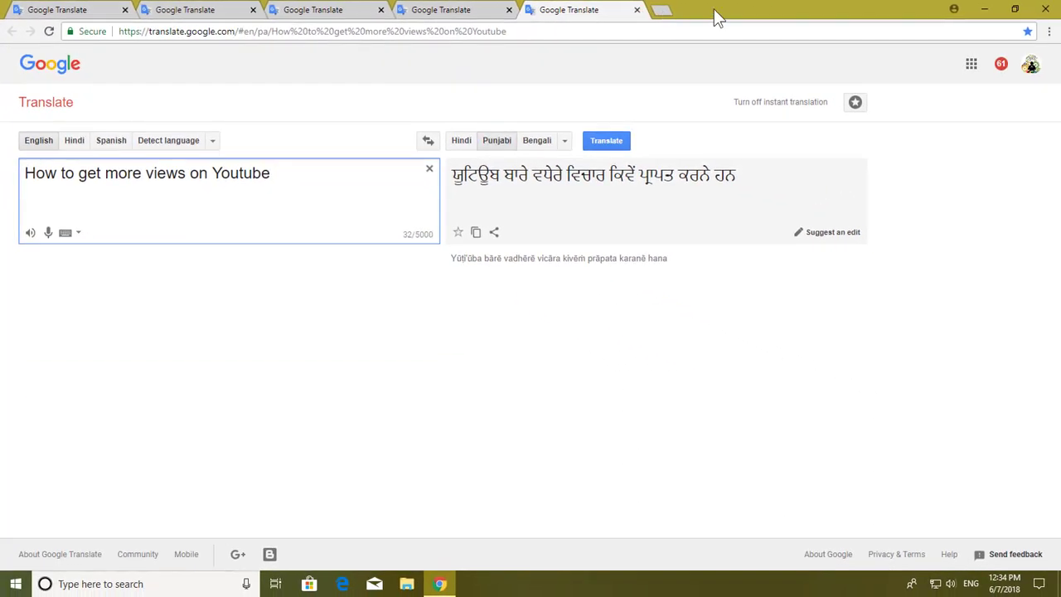
pyautogui.click(1045, 9)
pyautogui.click(439, 583)
# Step: Open all 45 bookmarks in the Imported > Google Translate folder as tabs, confirming the prompt
pyautogui.click(1048, 31)
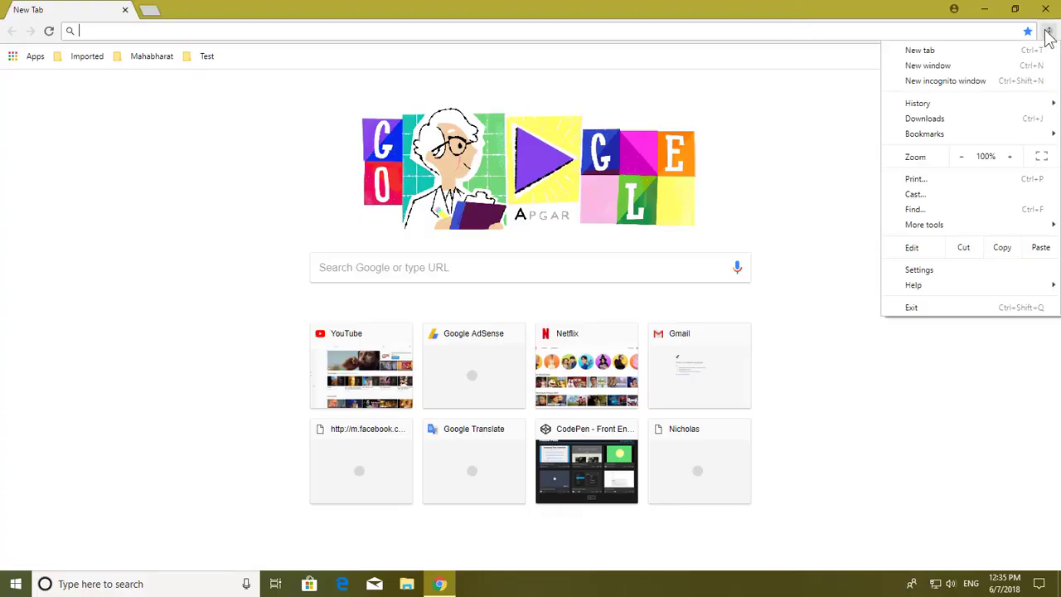
pyautogui.moveTo(932, 142)
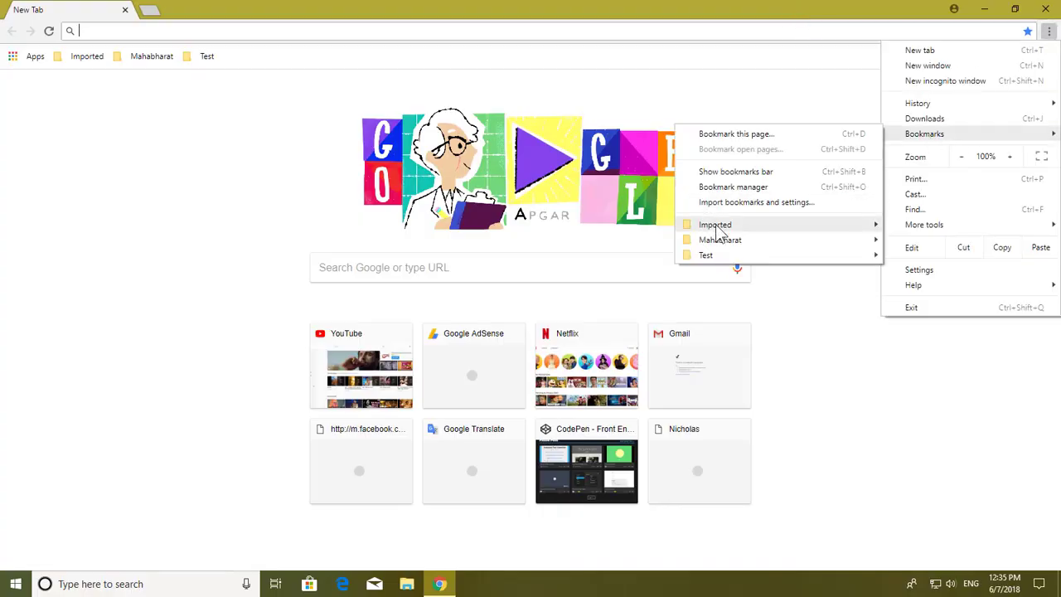
pyautogui.moveTo(720, 229)
pyautogui.moveTo(470, 124)
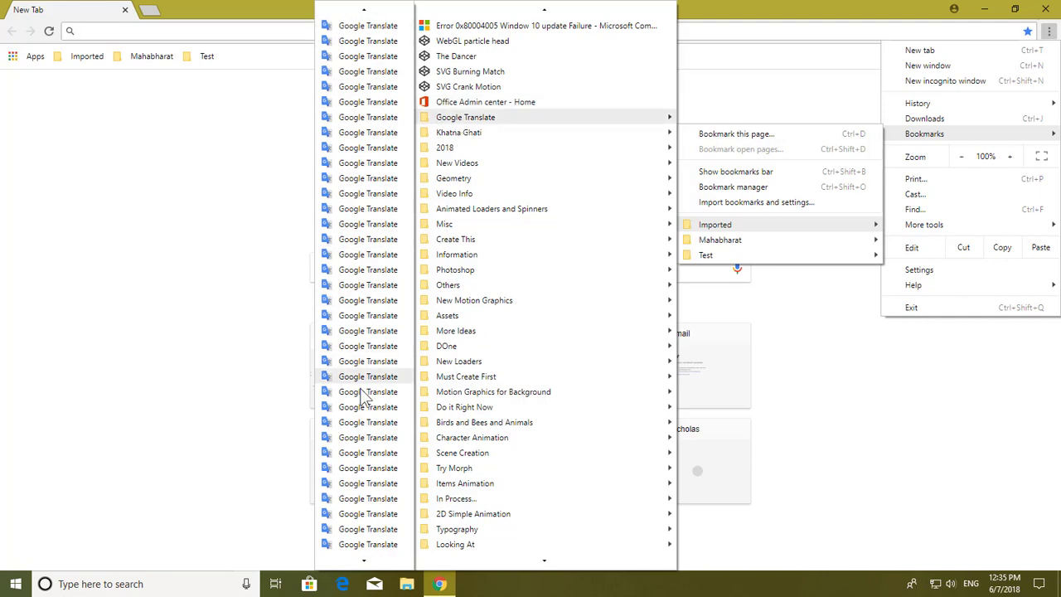
pyautogui.rightClick(465, 122)
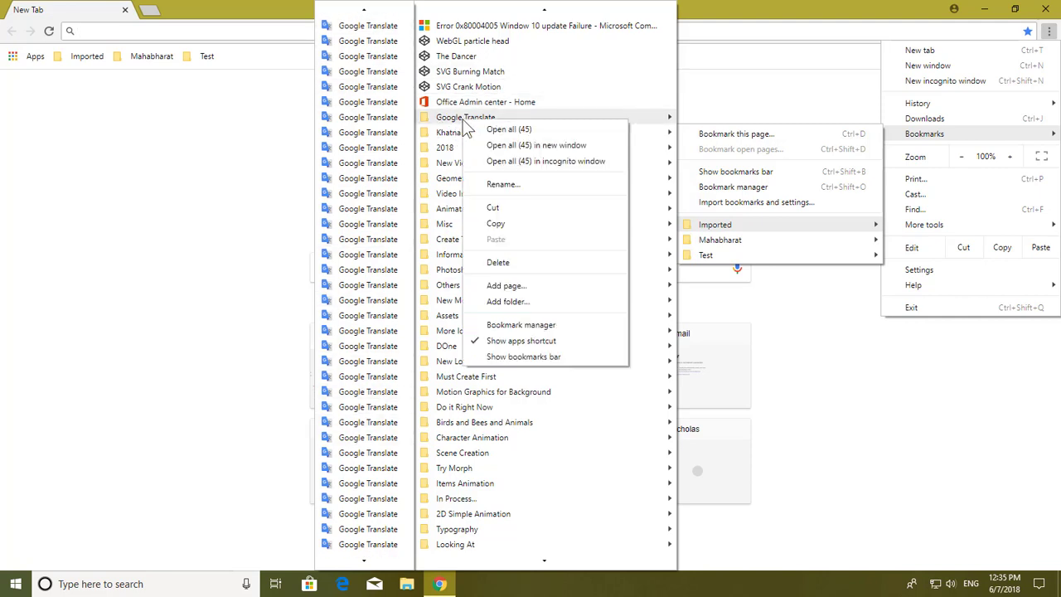
pyautogui.click(497, 130)
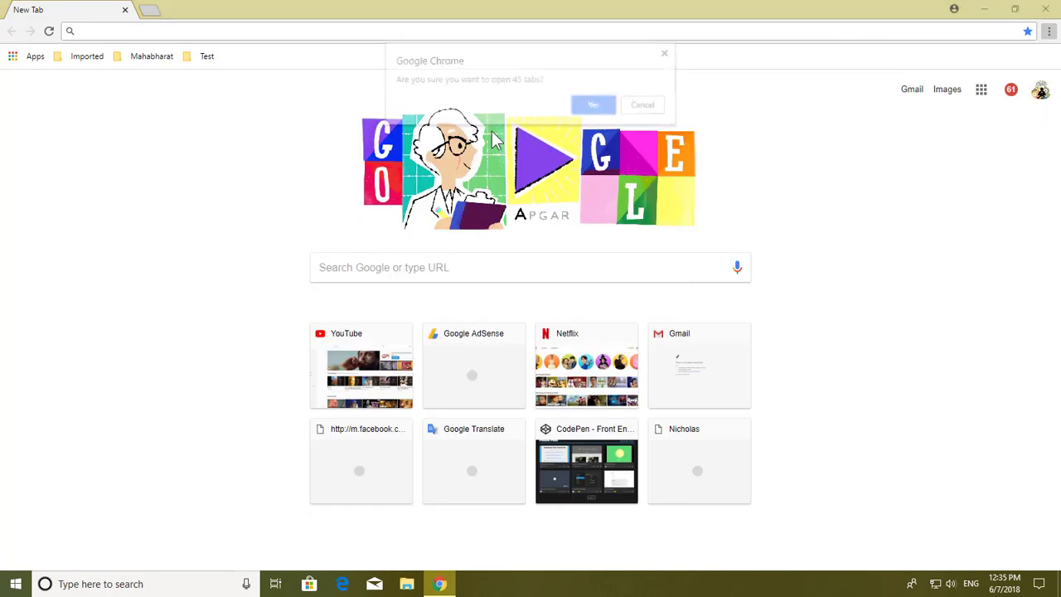
pyautogui.click(594, 106)
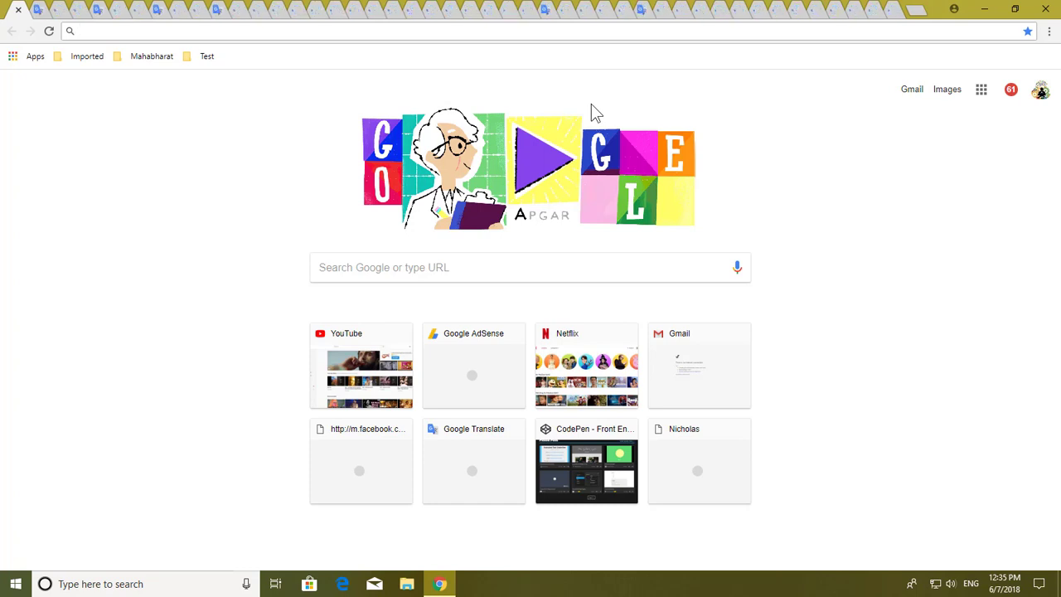
# Step: Step through the Bengali, Belarusian, Chinese (Simplified) and Danish translation tabs
pyautogui.hotkey('ctrl', 'Tab')
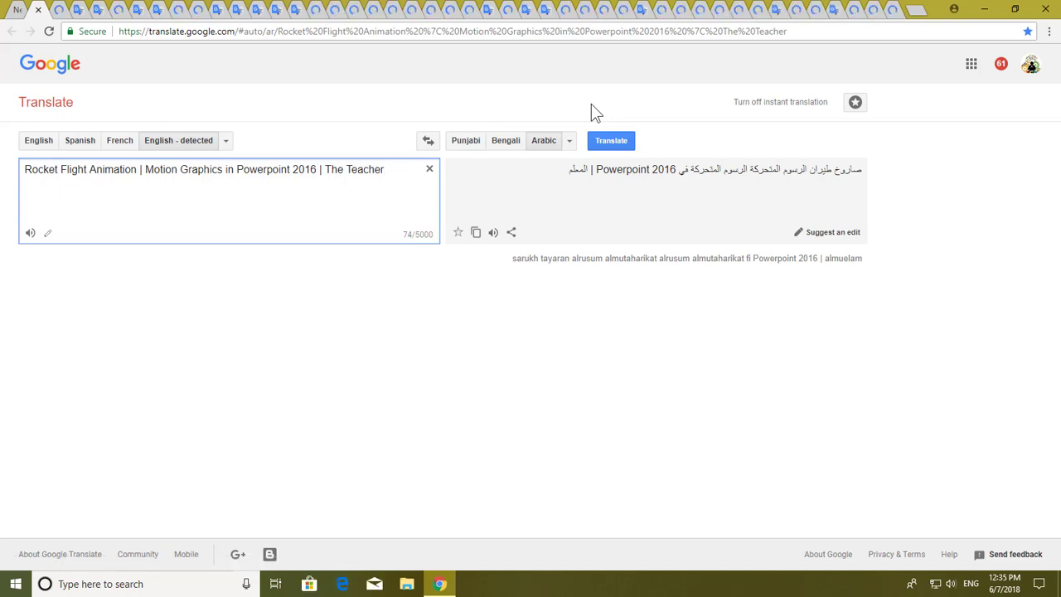
pyautogui.hotkey('ctrl', 'Tab')
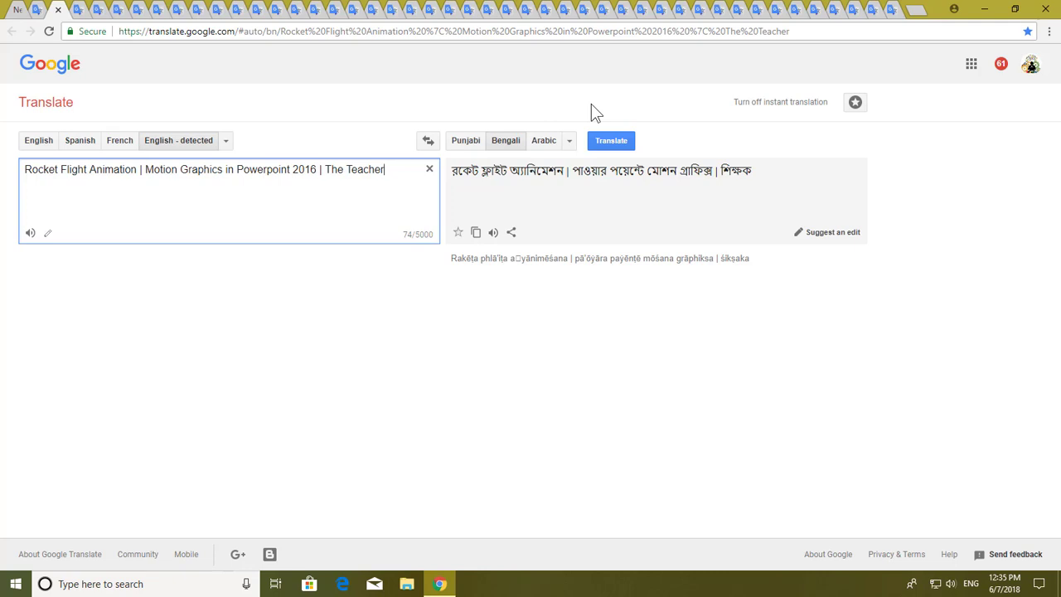
pyautogui.hotkey('ctrl', 'Tab')
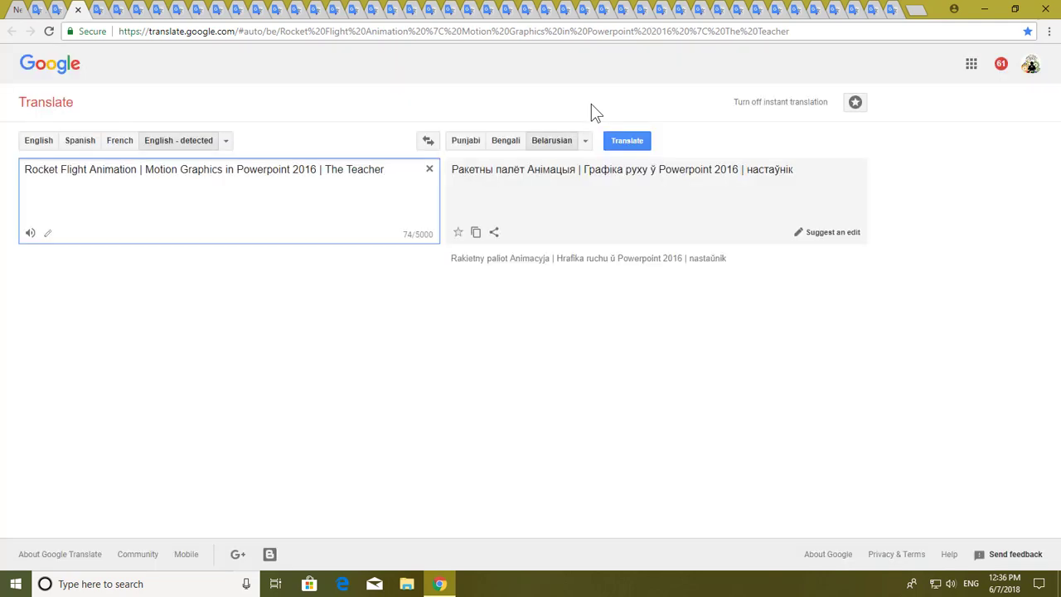
pyautogui.hotkey('ctrl', 'Tab')
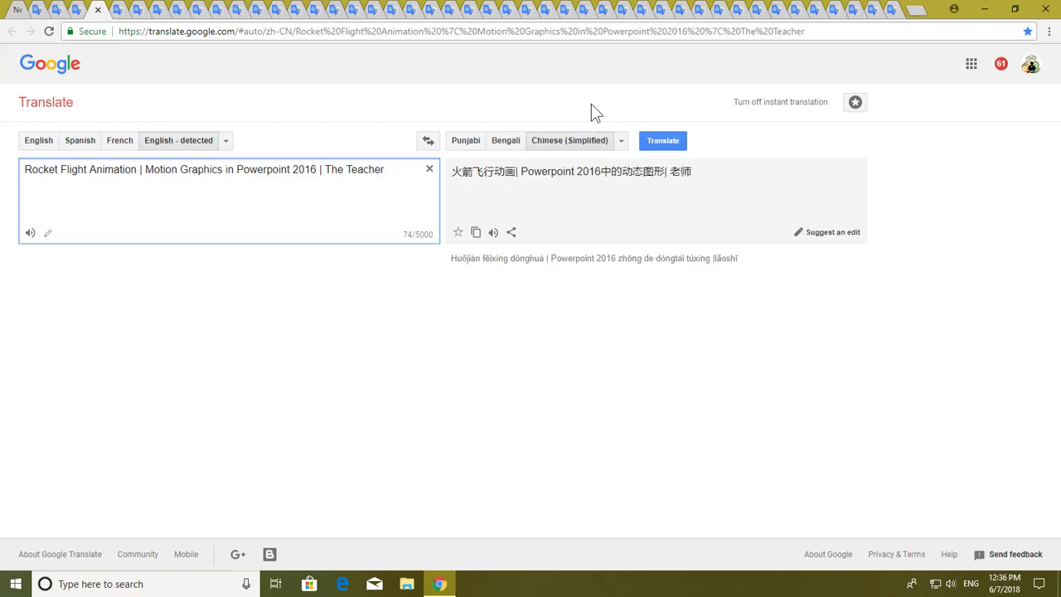
pyautogui.hotkey('ctrl', 'Tab')
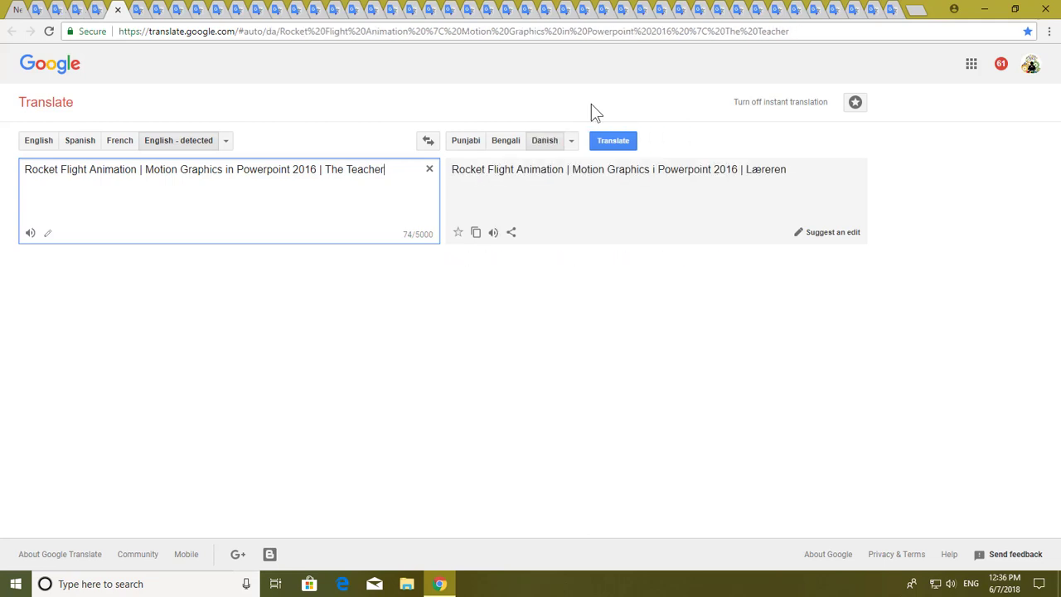